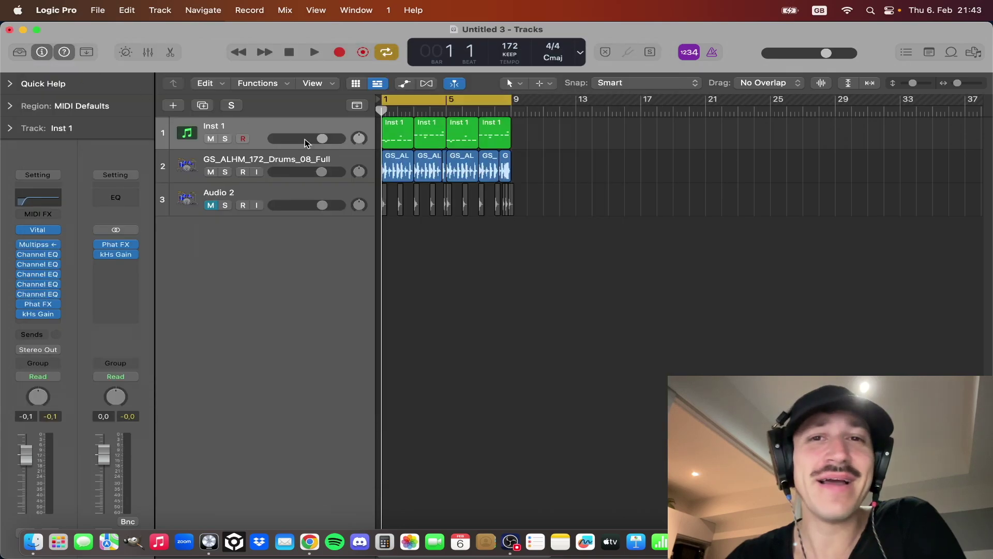
- Play the full loop with the Inst 1 bass and the drums together, then stop playback
drag(549, 331, 371, 195)
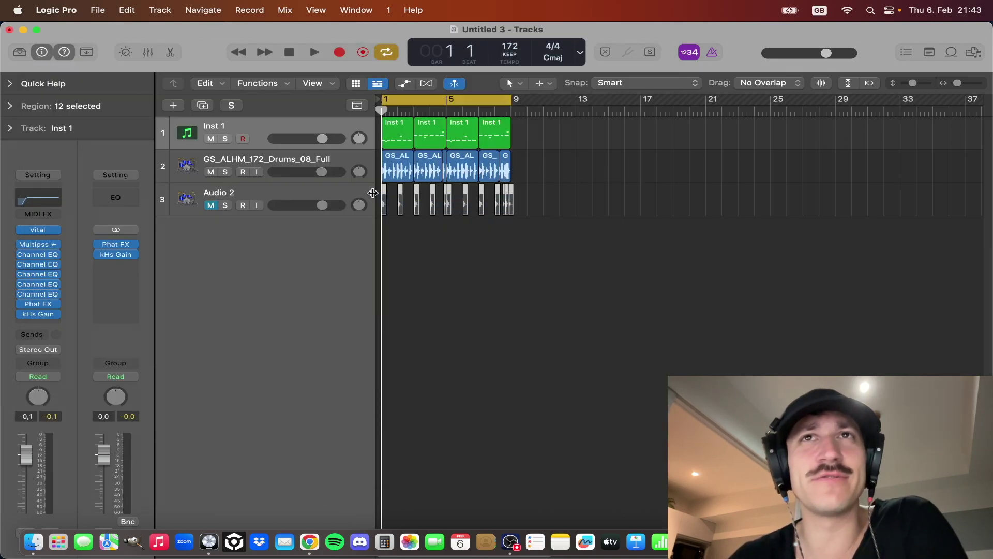
click(494, 245)
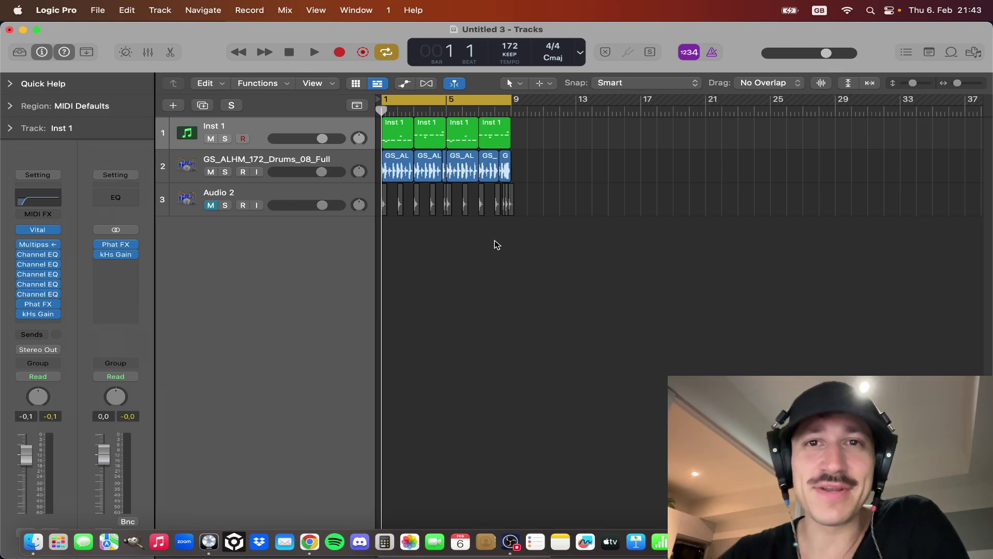
key(space)
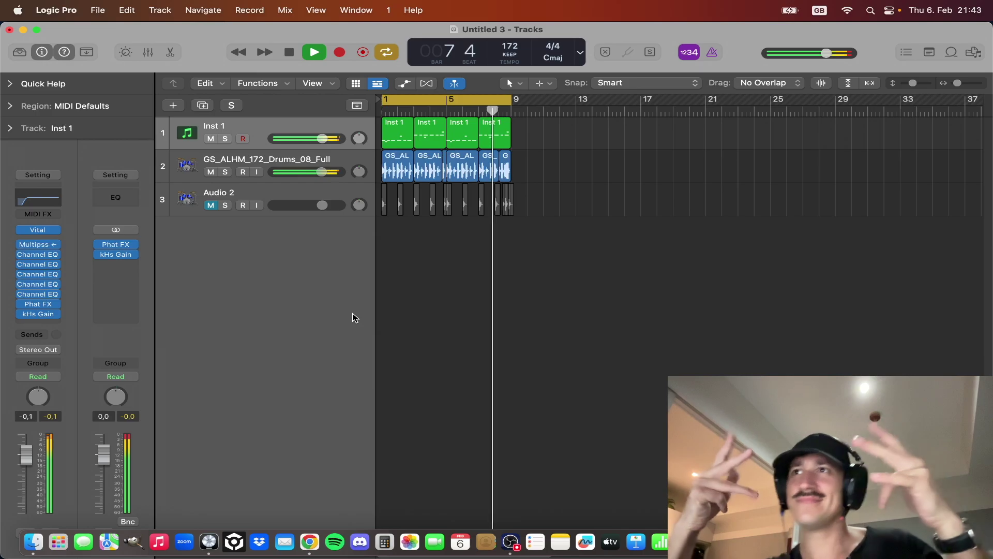
key(space)
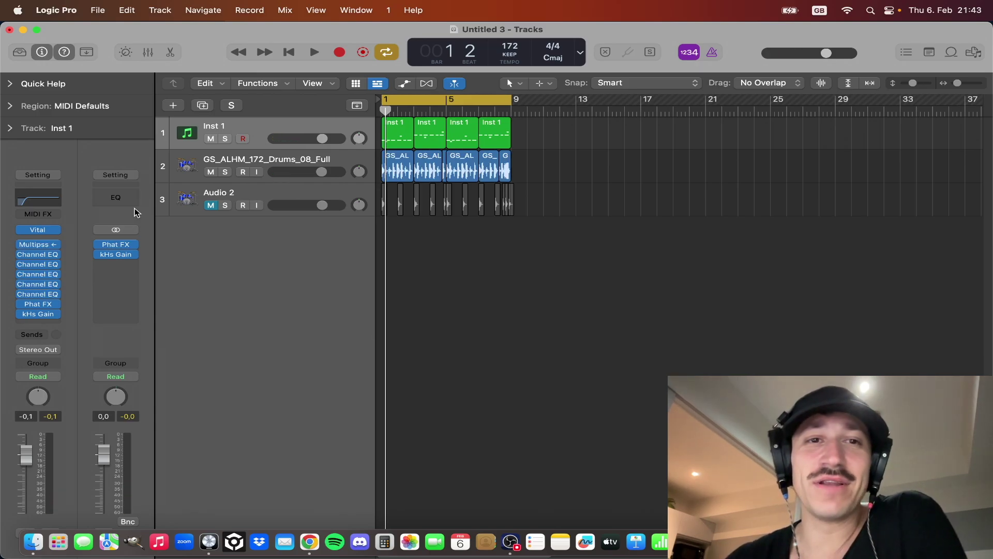
- Solo the Inst 1 track and check the settings of its first Channel EQ insert
click(225, 138)
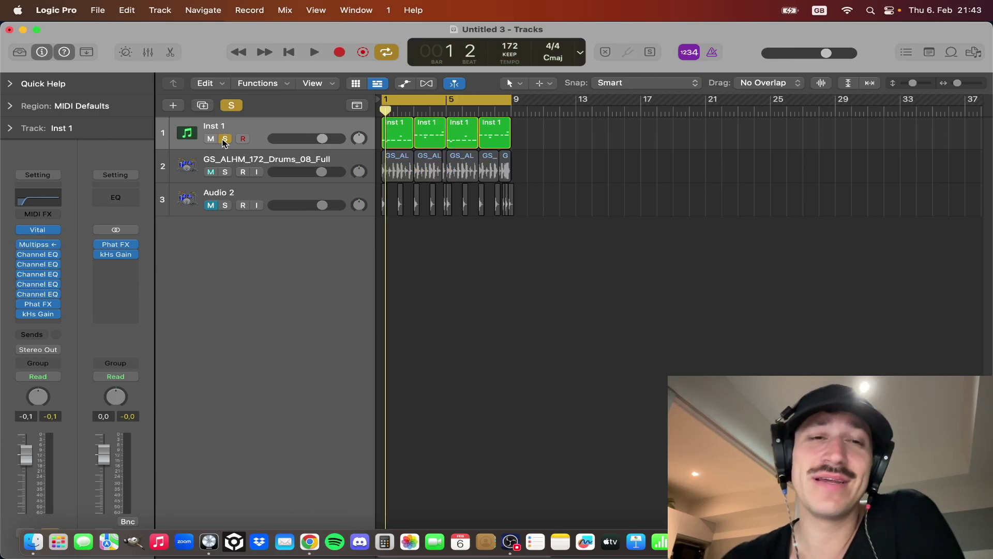
click(41, 254)
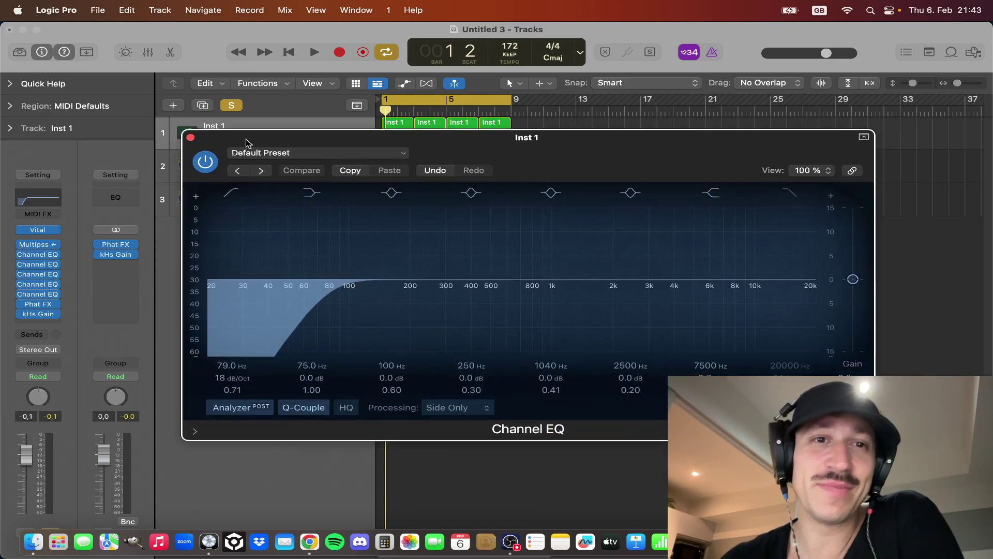
drag(246, 143, 167, 126)
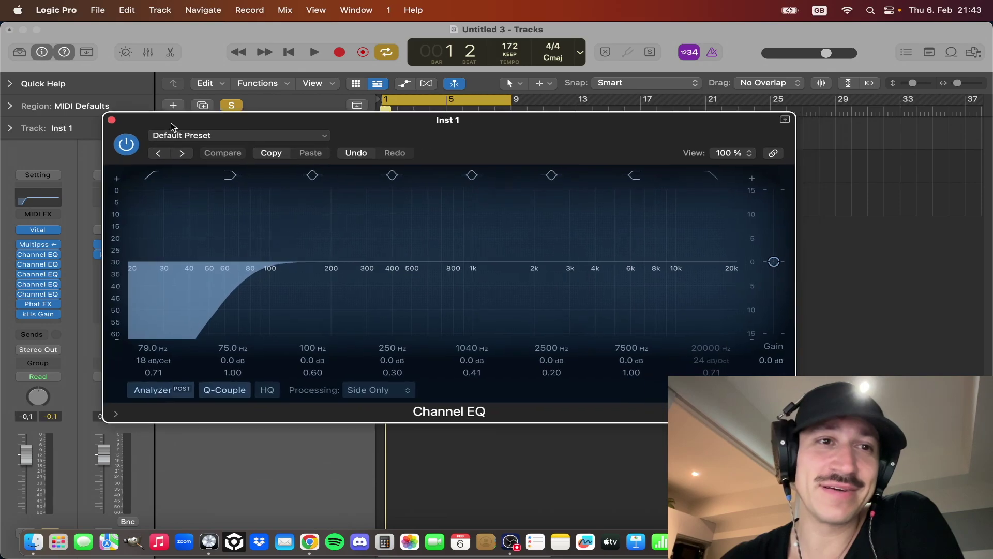
click(111, 120)
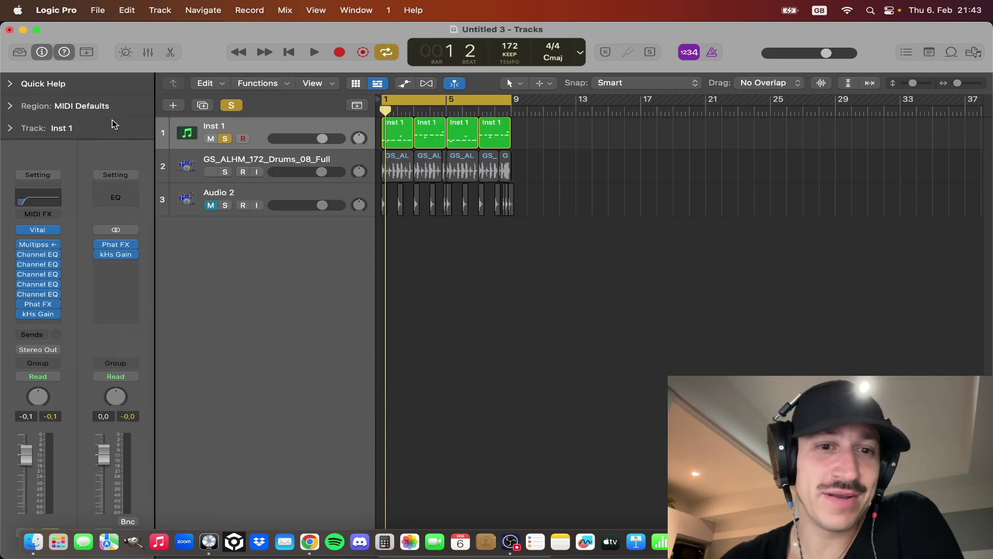
- Examine the settings of the remaining four Channel EQ inserts on Inst 1 one by one
click(41, 265)
click(43, 264)
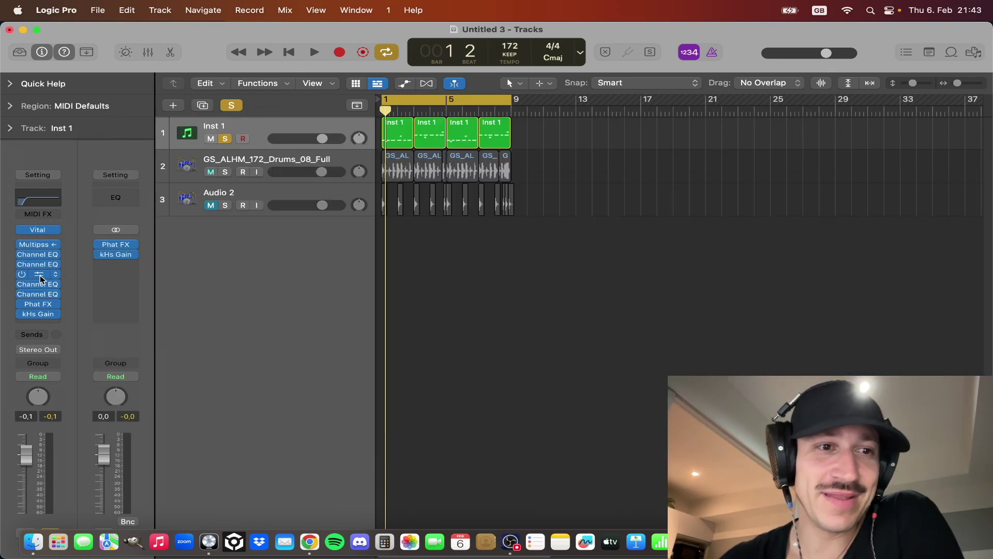
click(40, 276)
click(40, 278)
click(42, 289)
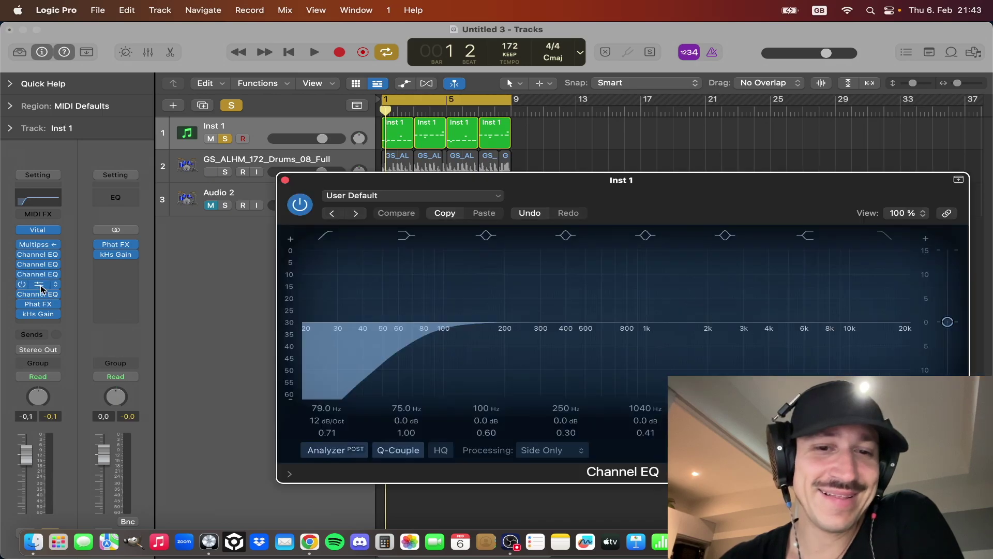
click(42, 288)
click(44, 296)
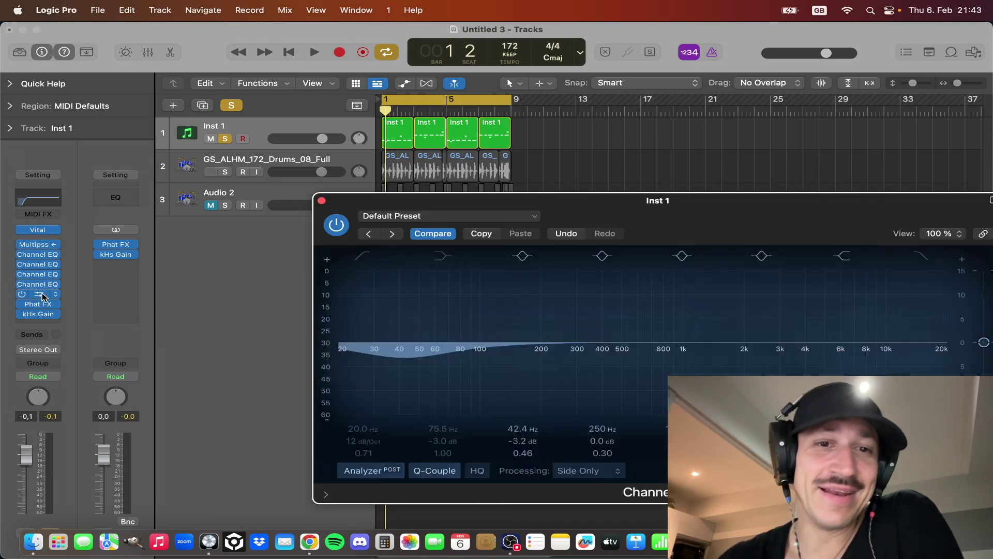
click(43, 296)
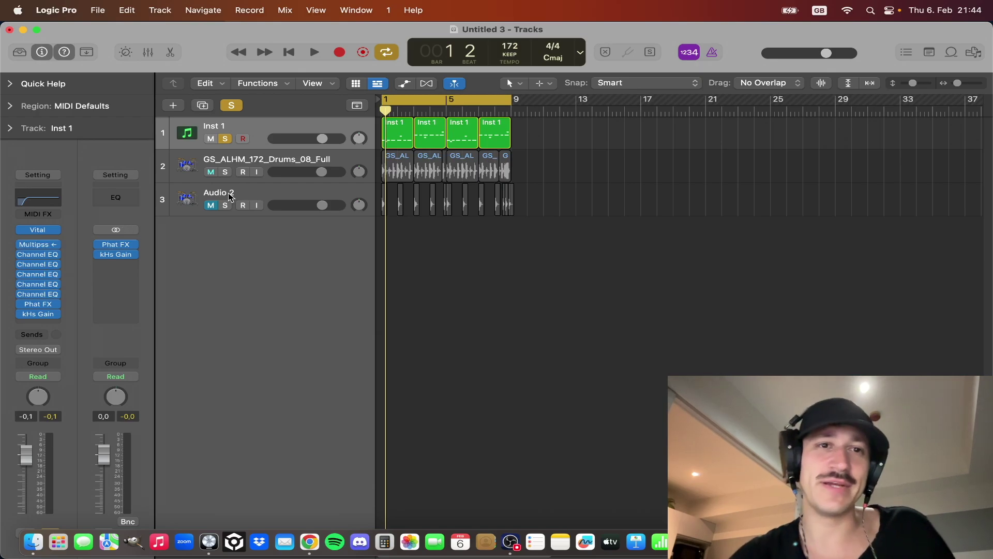
- Play the soloed Inst 1 track and bring up the effects of its Vital synth
key(space)
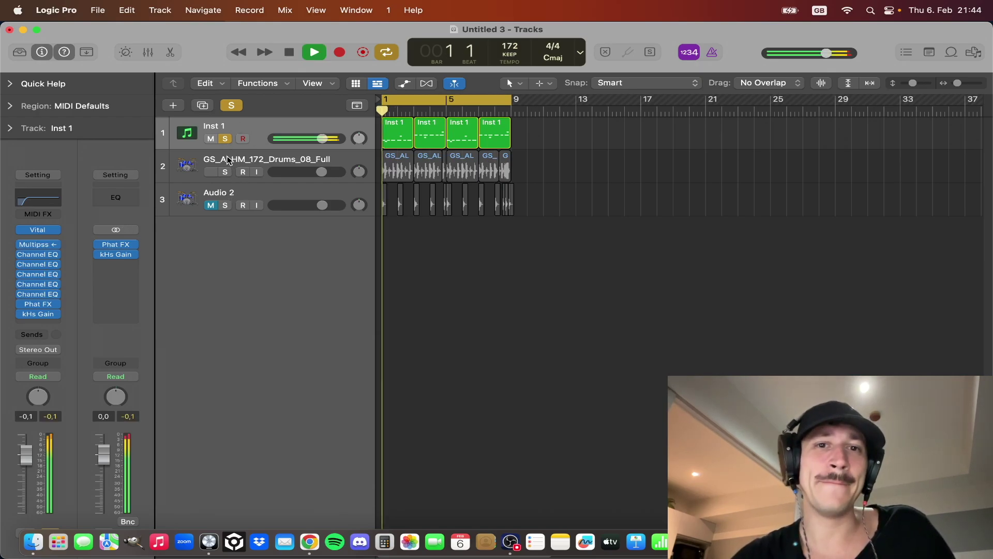
click(40, 228)
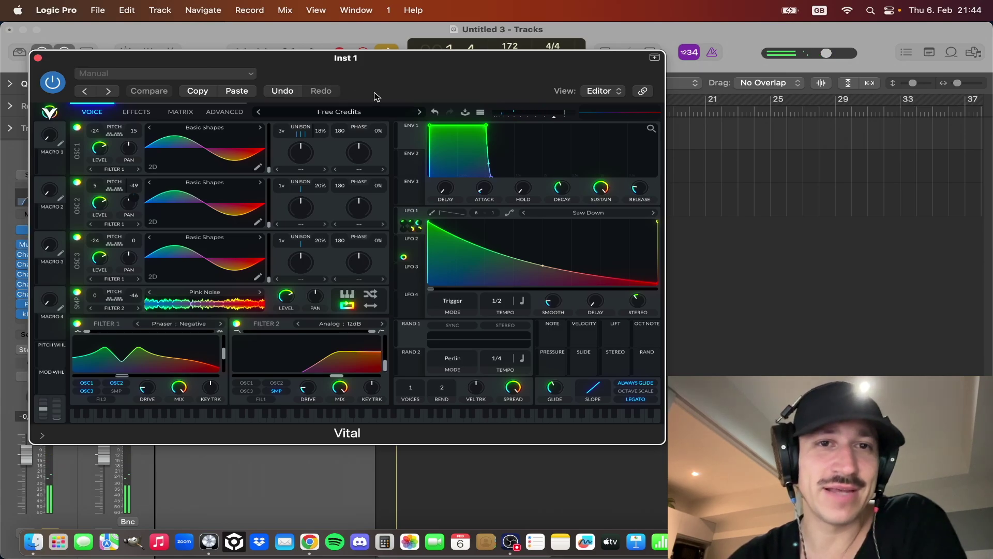
click(145, 115)
- Turn off Vital's Reverb, Equalizer, Compressor, Chorus, Distortion and Filter effects
click(76, 287)
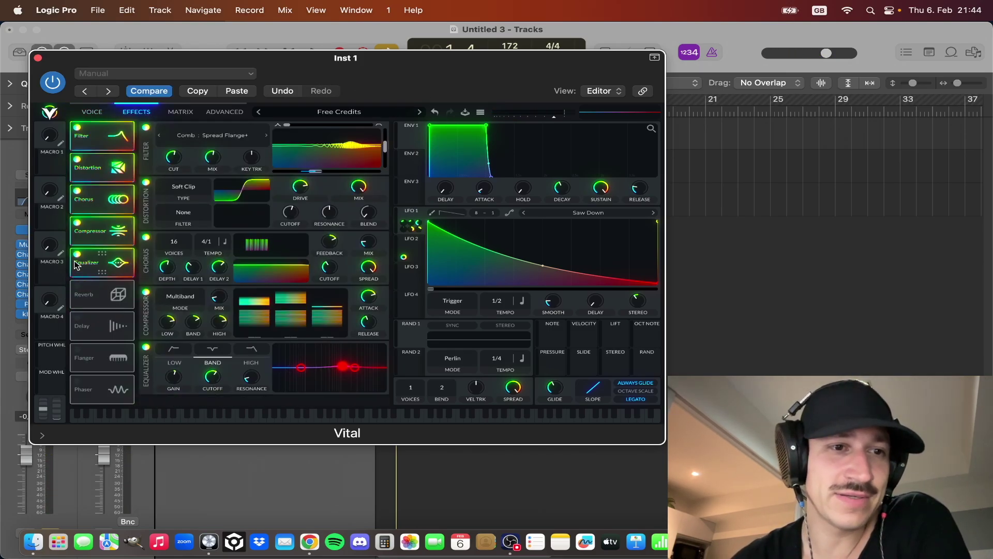
click(76, 255)
click(76, 223)
click(77, 191)
click(77, 159)
click(76, 127)
- Turn off Filter 1, Filter 2, the Pink Noise sample and oscillators 3 and 2, keeping only oscillator 1 active
click(99, 112)
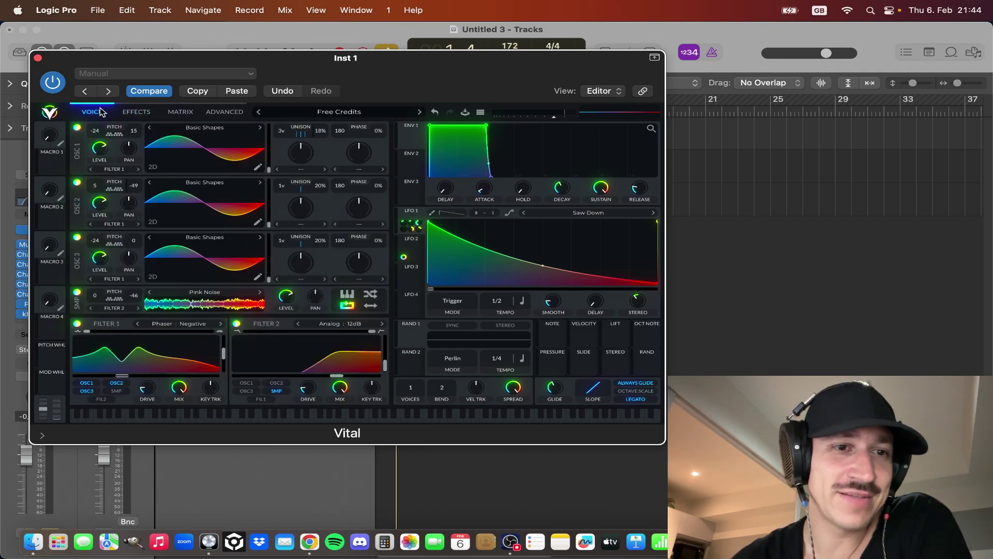
click(77, 324)
click(237, 324)
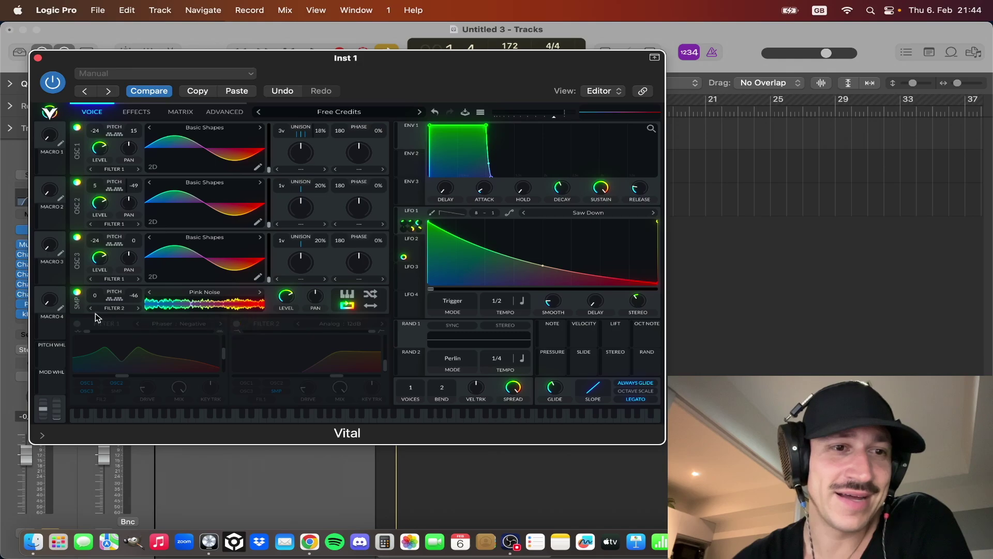
click(77, 293)
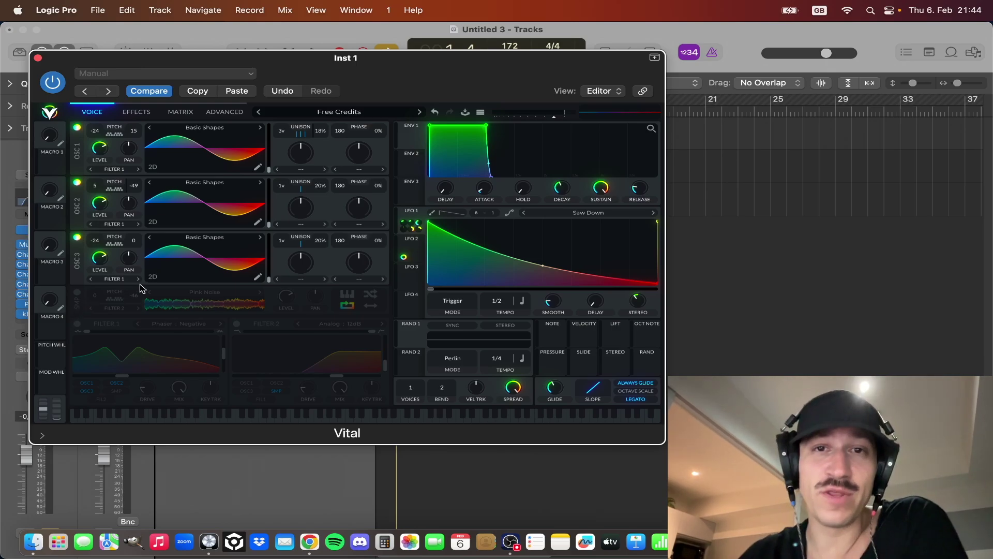
click(77, 238)
click(77, 183)
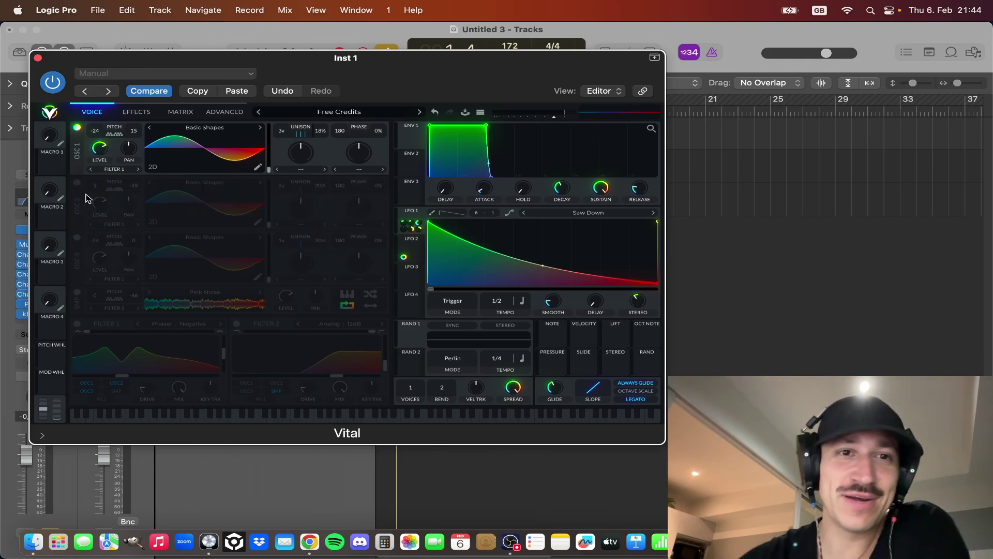
- Audition oscillator 1 alone, then turn oscillators 2 and 3 back on to hear the layers together
key(space)
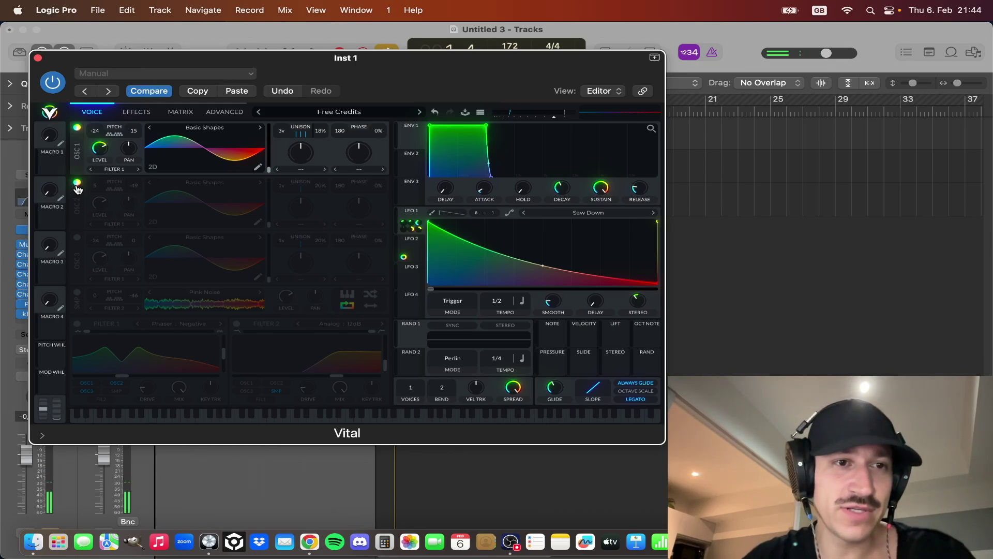
click(77, 184)
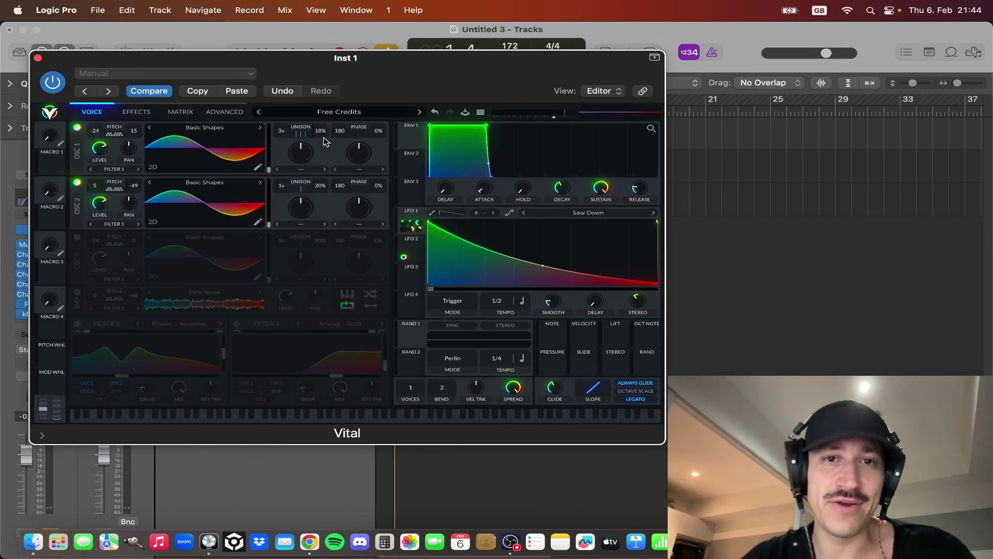
click(77, 183)
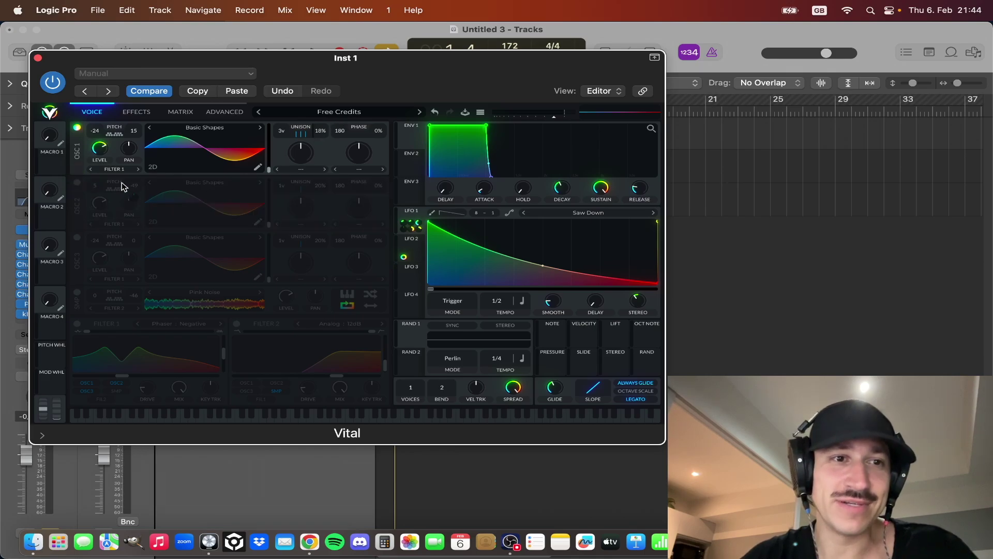
click(77, 183)
drag(94, 187, 98, 246)
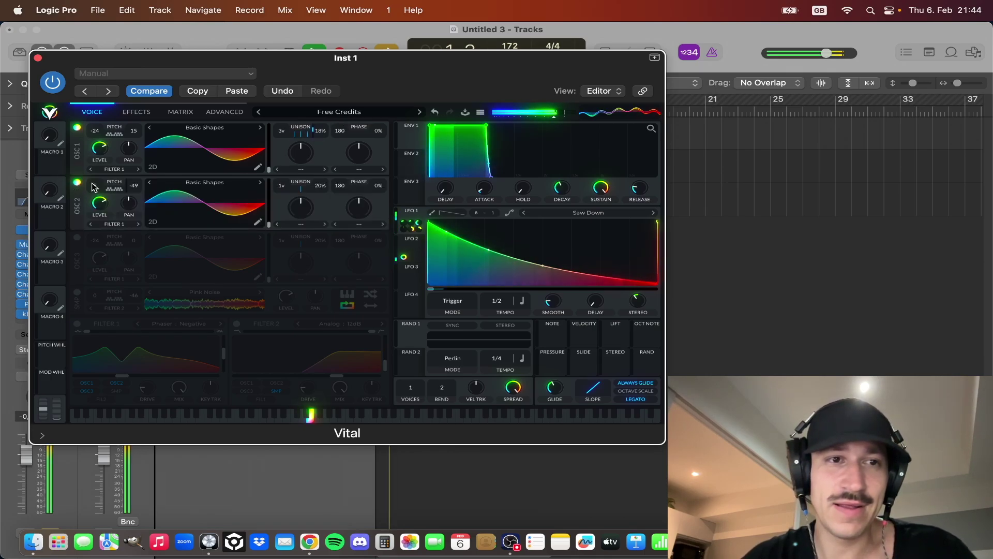
click(77, 238)
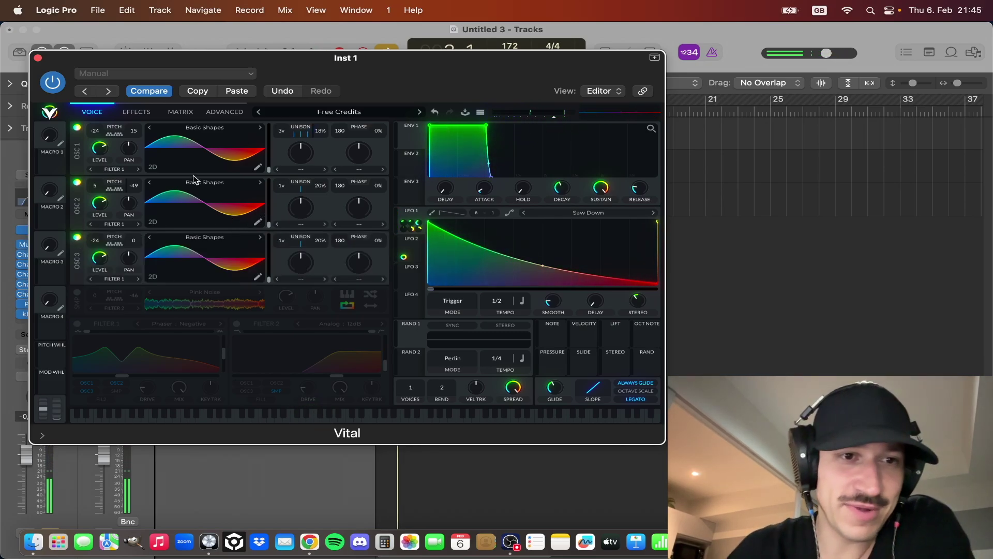
mouse_move(130, 185)
mouse_down()
mouse_move(136, 199)
mouse_move(130, 175)
mouse_move(133, 244)
mouse_move(138, 200)
mouse_up()
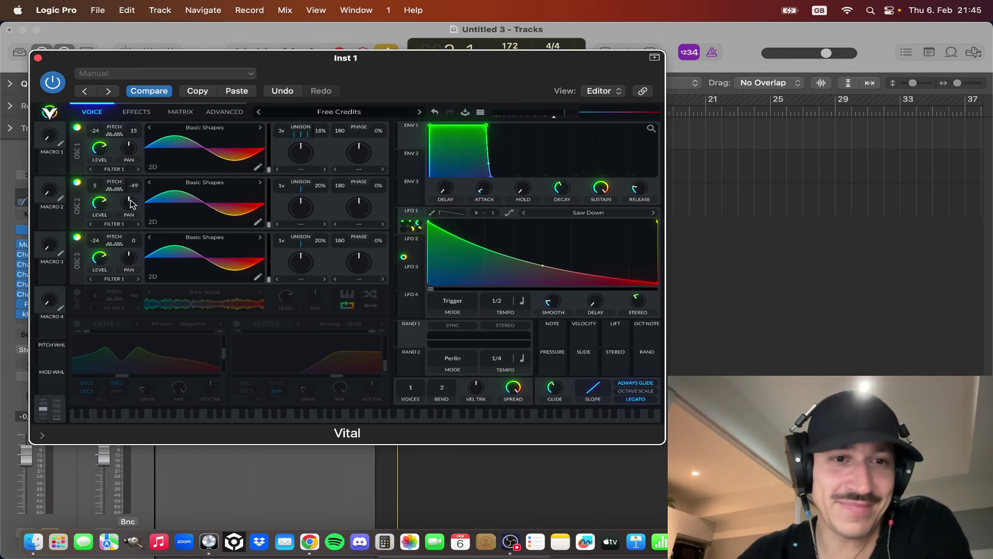
- Turn on the Soft Clip Distortion effect, check its drive amount and return to the oscillators
click(136, 112)
click(77, 159)
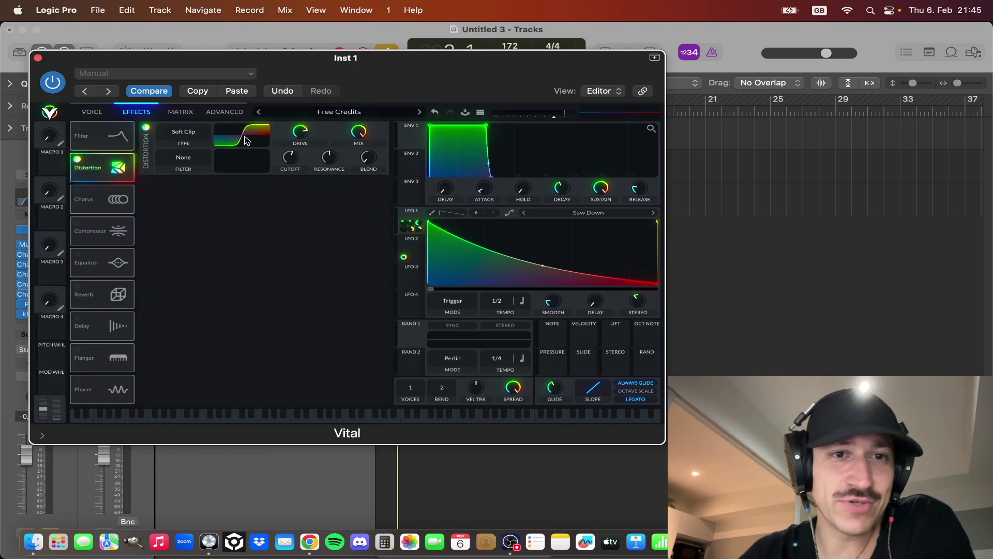
mouse_move(301, 137)
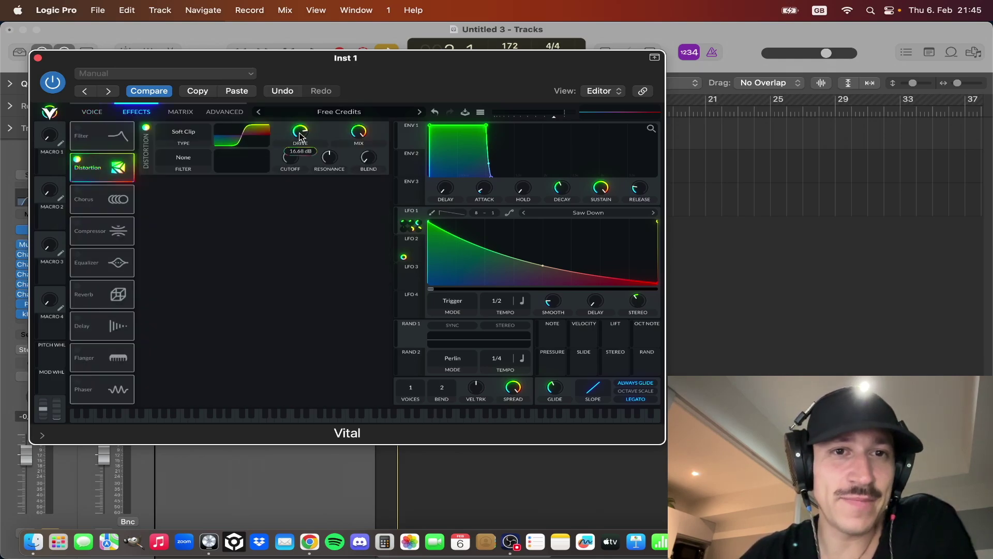
click(97, 113)
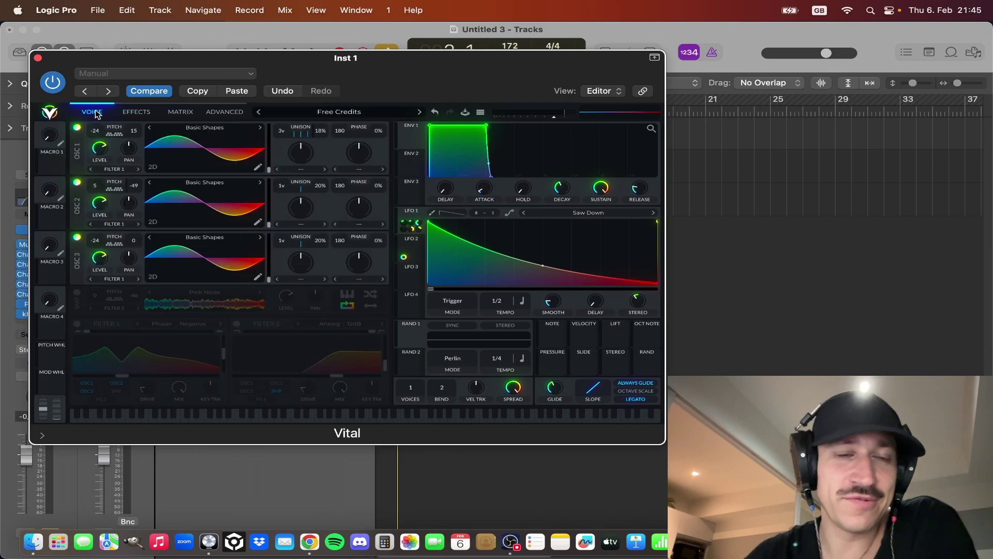
- Audition the sound, try transposing oscillator 2 to 12 semitones, and undo the pitch change
key(space)
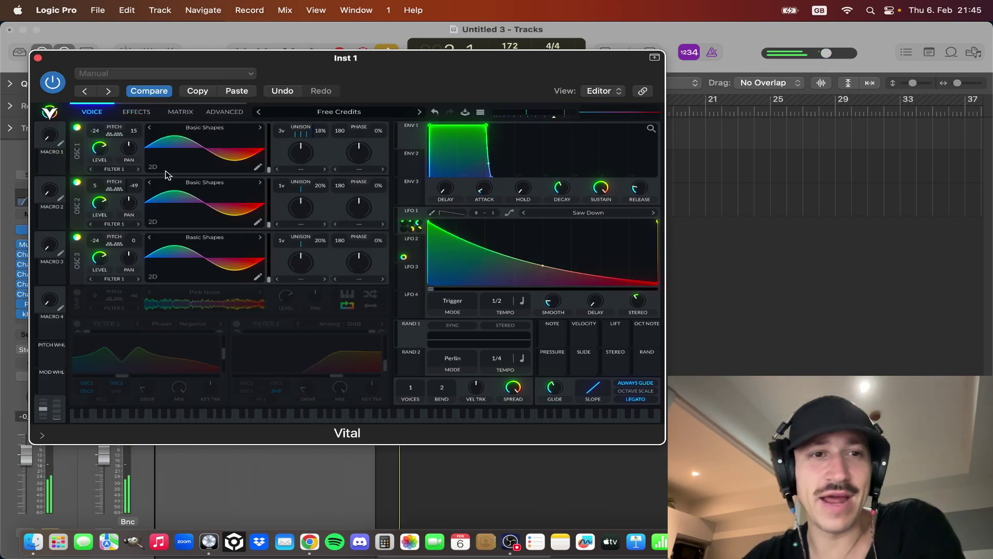
key(space)
mouse_move(99, 189)
mouse_down()
mouse_move(104, 159)
mouse_move(110, 178)
mouse_up()
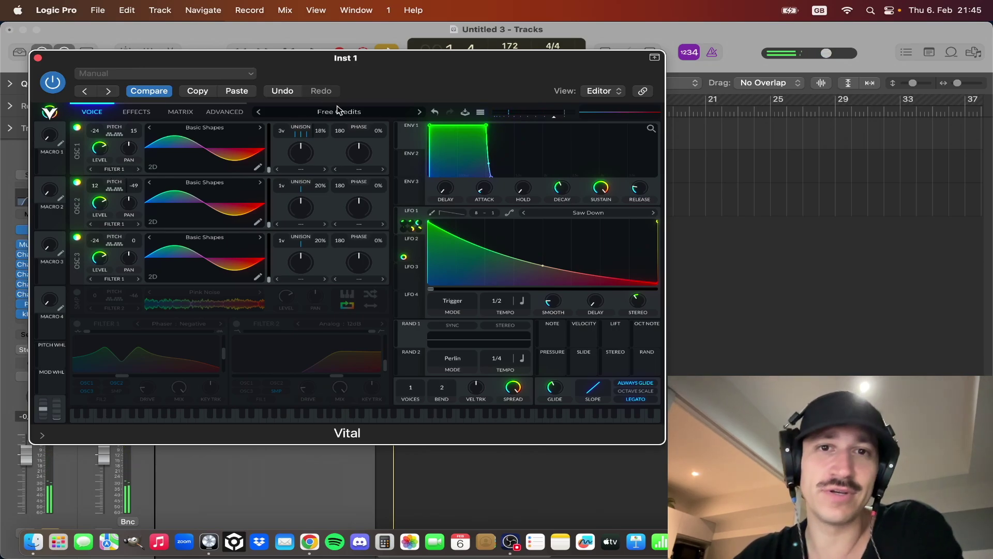
click(435, 113)
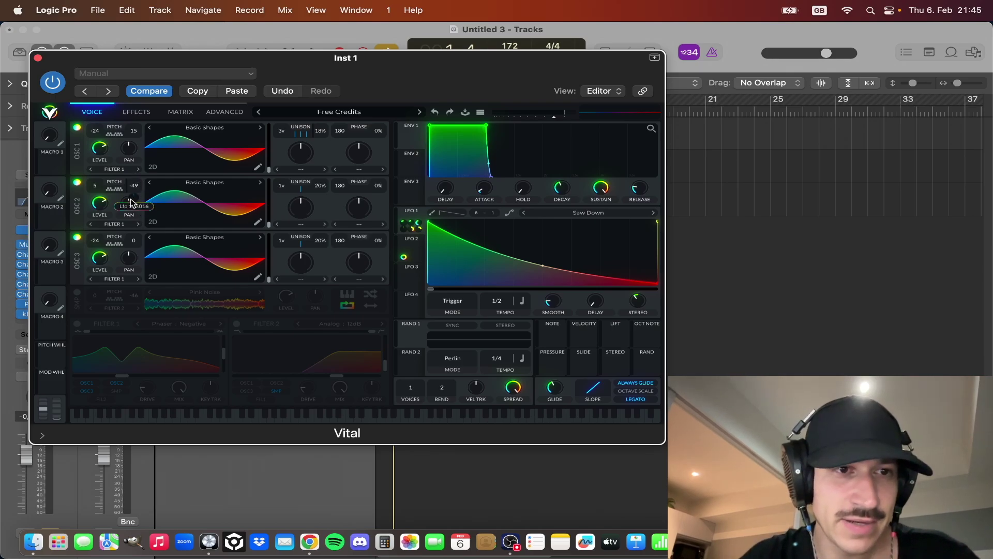
- Play the layered oscillators once more, then turn off oscillators 2 and 3 to isolate oscillator 1
key(space)
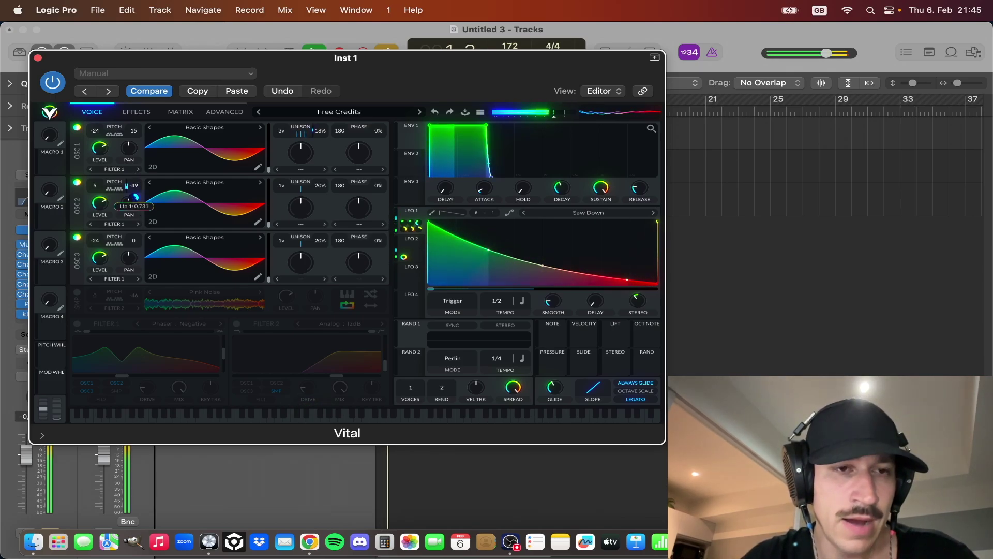
key(space)
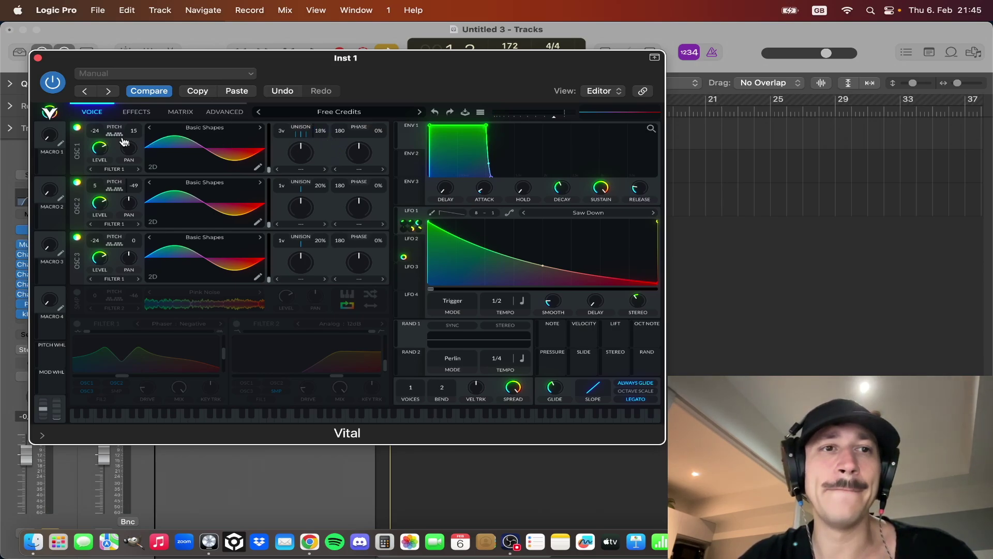
click(77, 182)
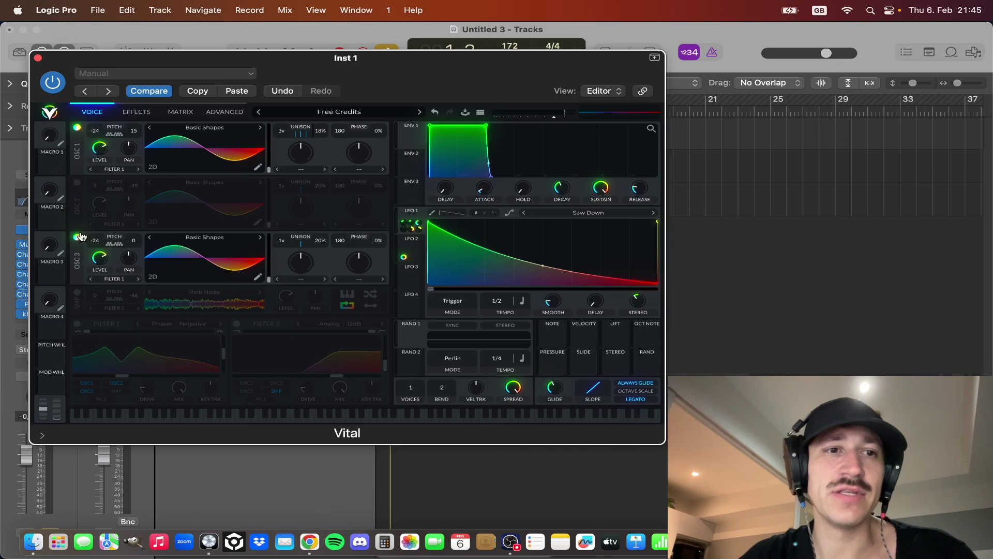
click(77, 237)
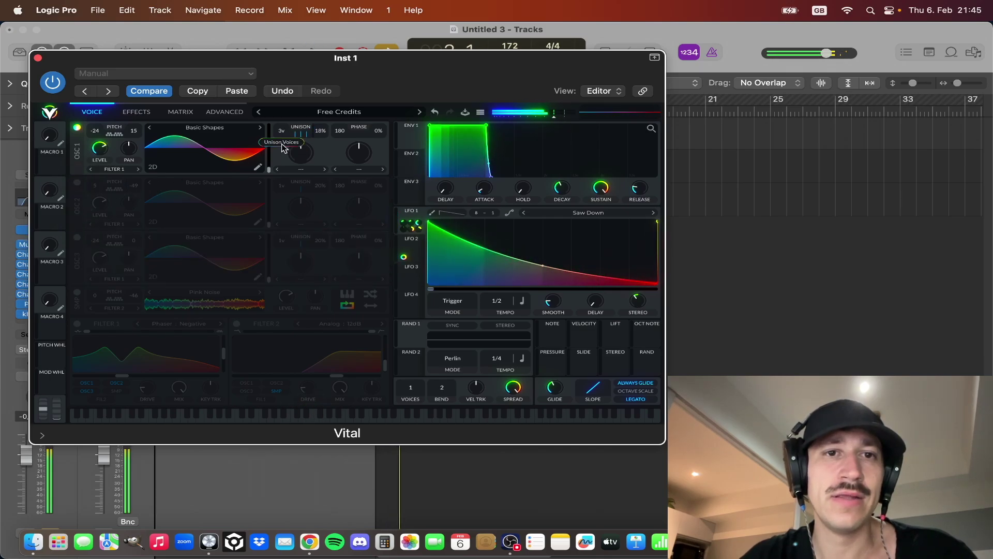
- Turn oscillator 2 and oscillator 3 back on one after the other, playing the loop to hear each added layer
drag(282, 149, 286, 150)
key(space)
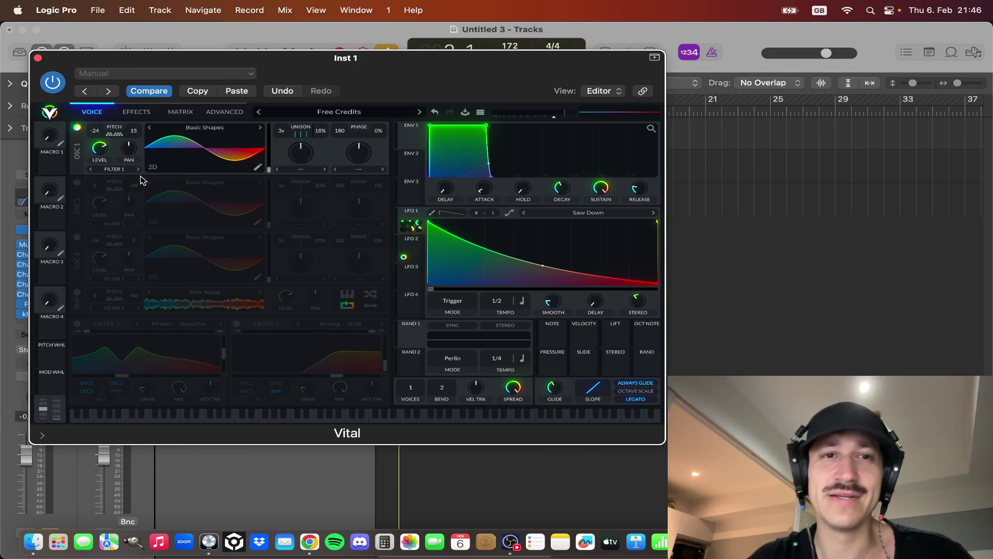
click(76, 183)
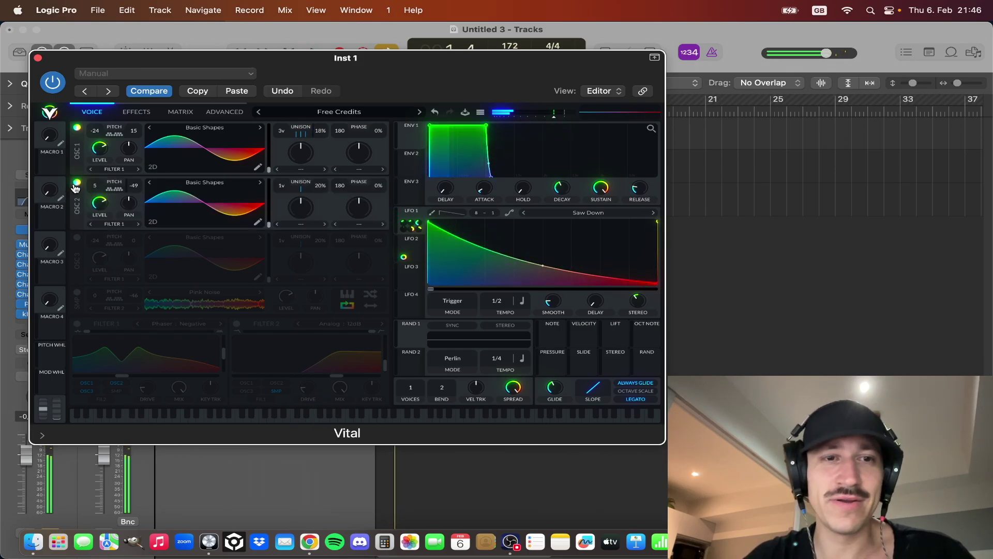
key(space)
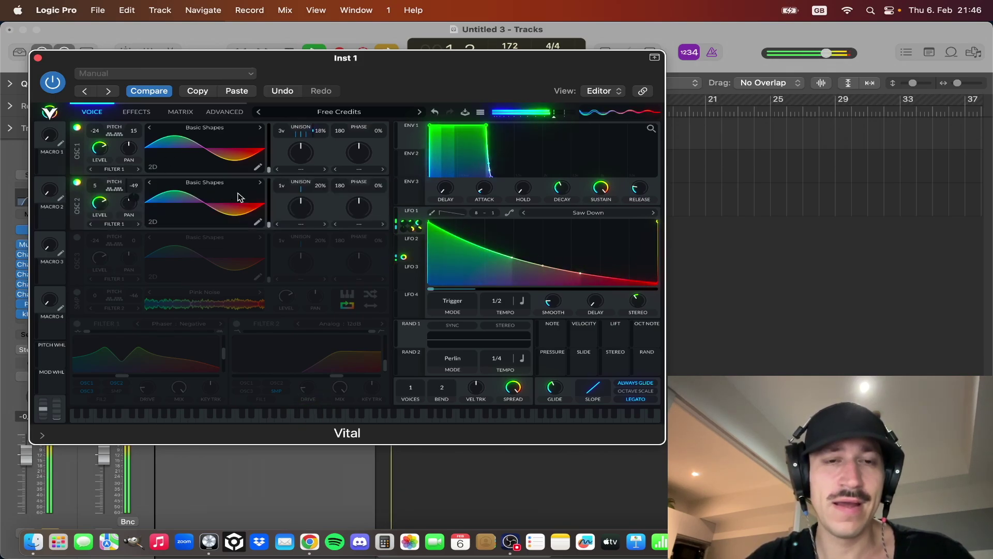
key(space)
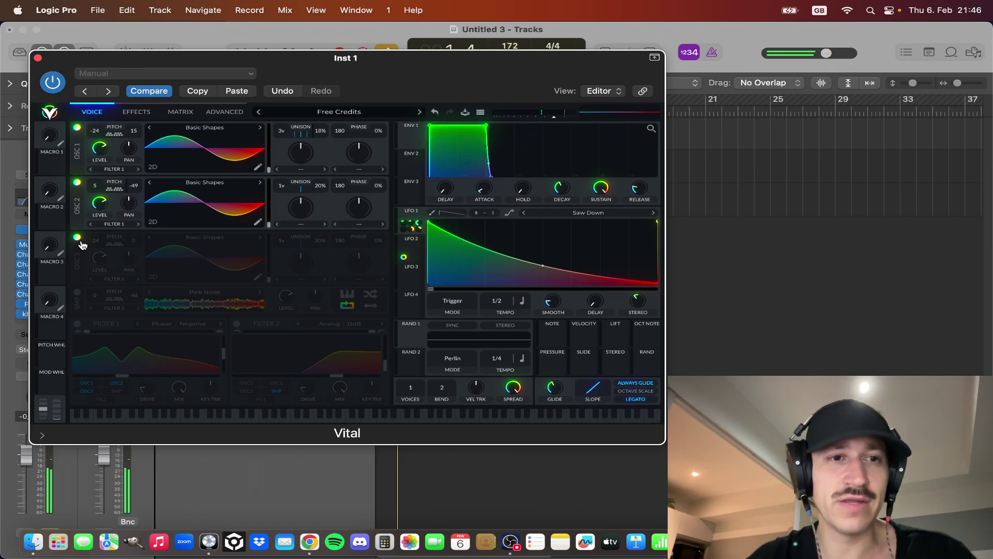
click(78, 239)
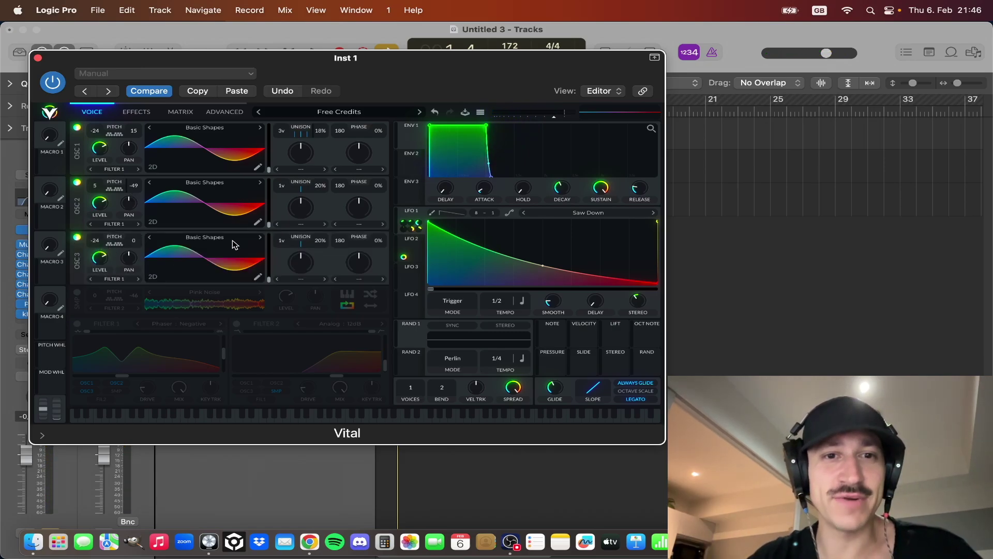
key(space)
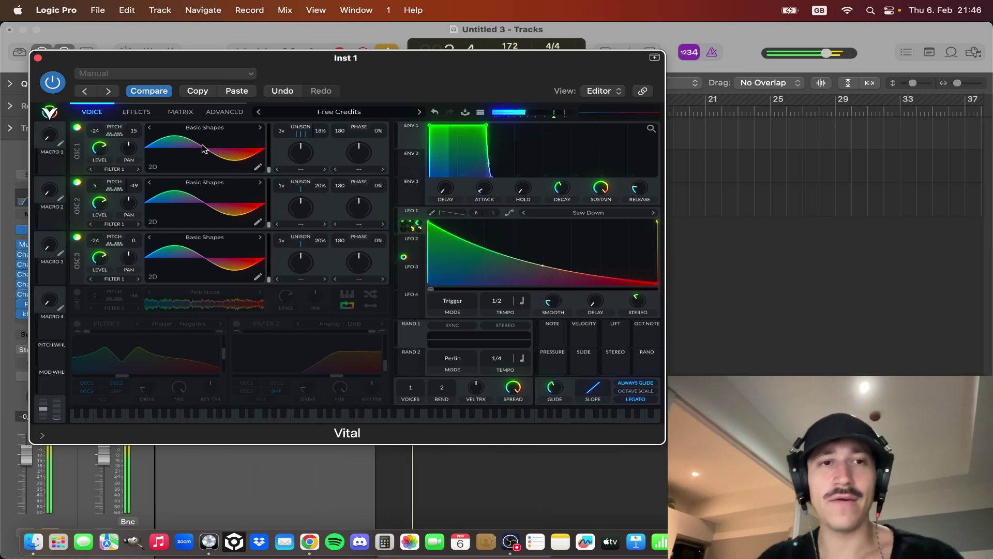
- Close the synth window, open the first Inst 1 region in the Piano Roll, and examine its short notes while playing the pattern
click(37, 57)
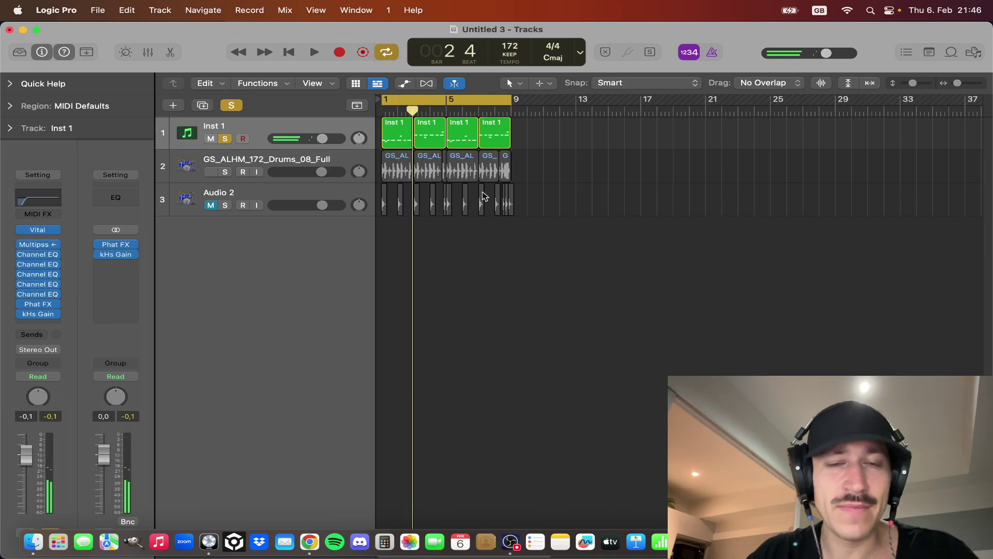
key(e)
click(403, 139)
click(377, 410)
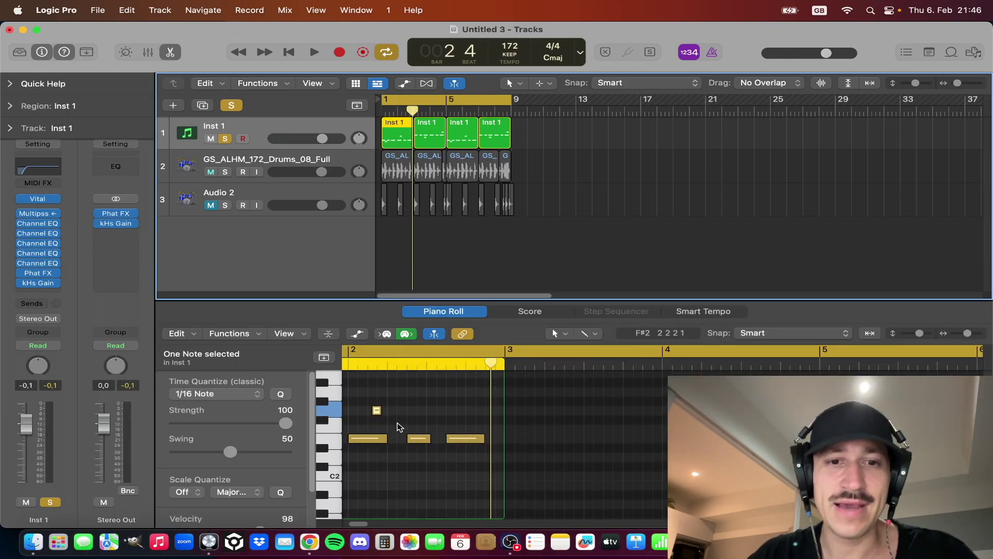
click(397, 410)
drag(377, 414, 396, 470)
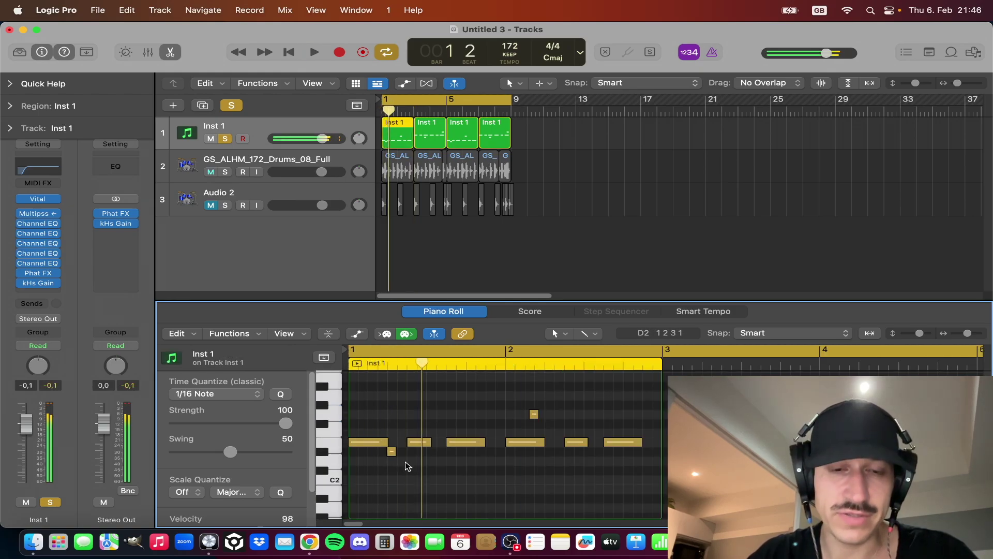
drag(405, 466, 393, 454)
key(space)
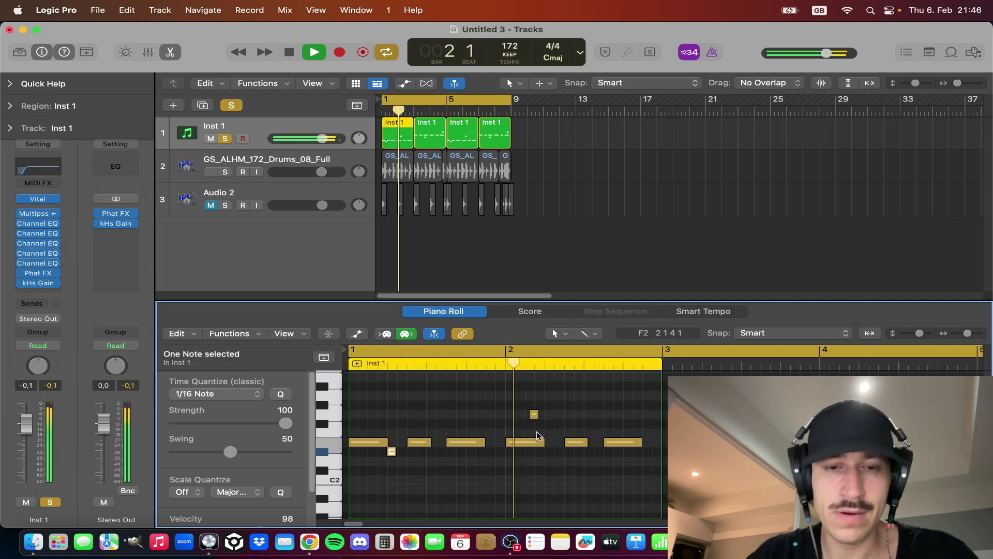
key(space)
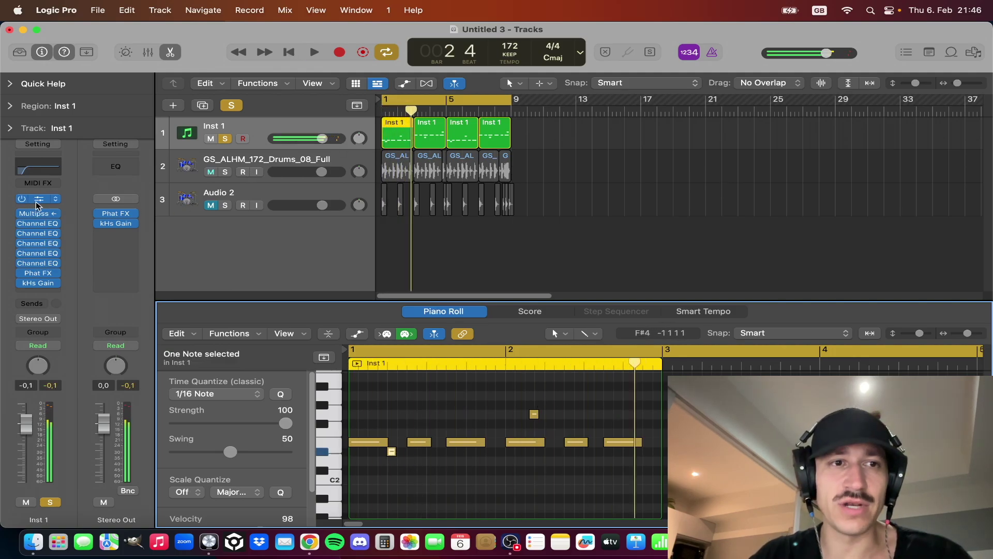
- Reopen Vital on the Inst 1 track, play the layered bass, and inspect the LFO 2 and LFO 1 shapes
click(37, 201)
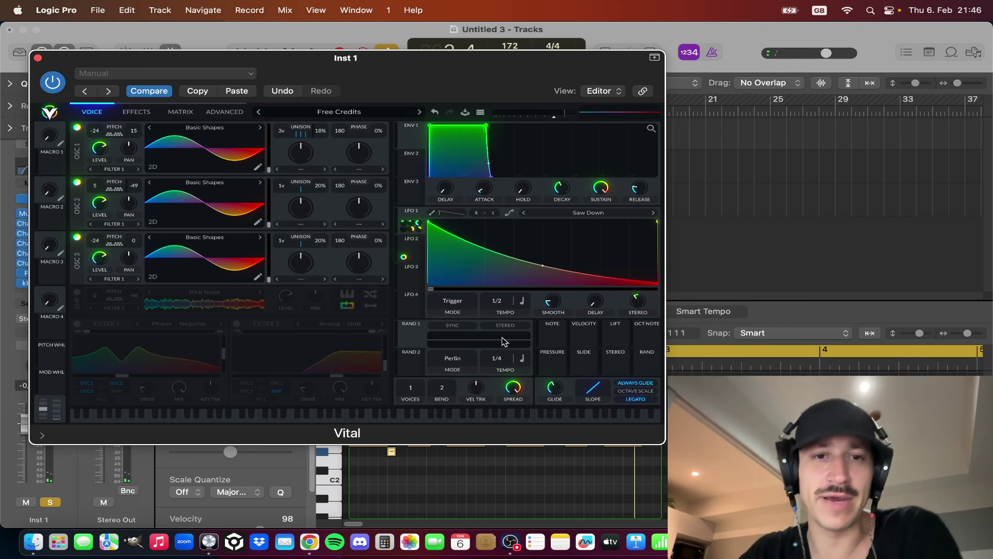
key(space)
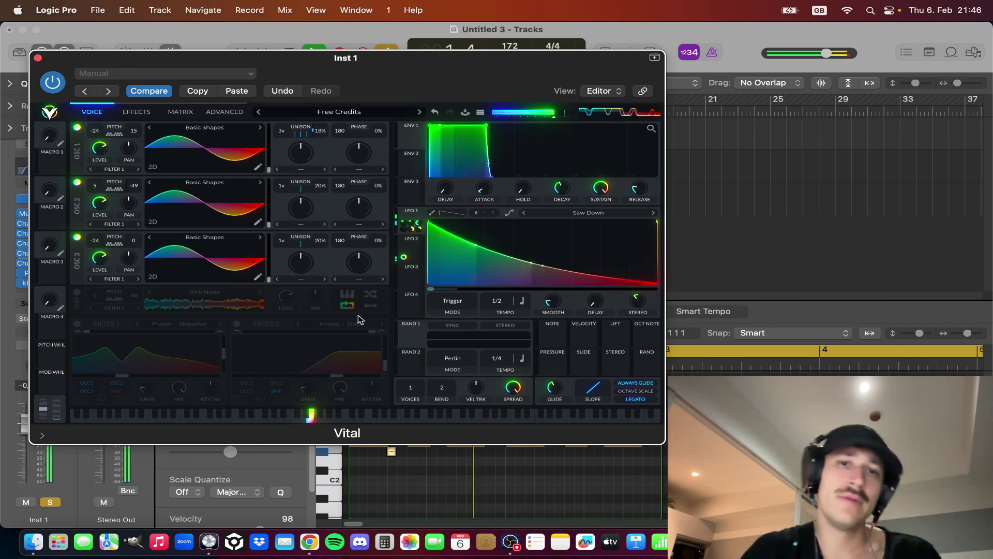
key(space)
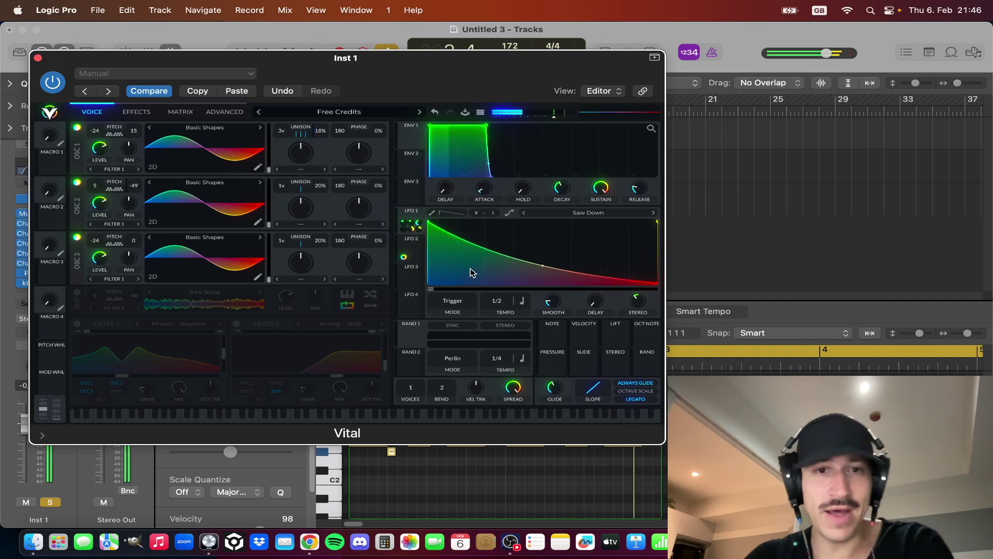
click(417, 244)
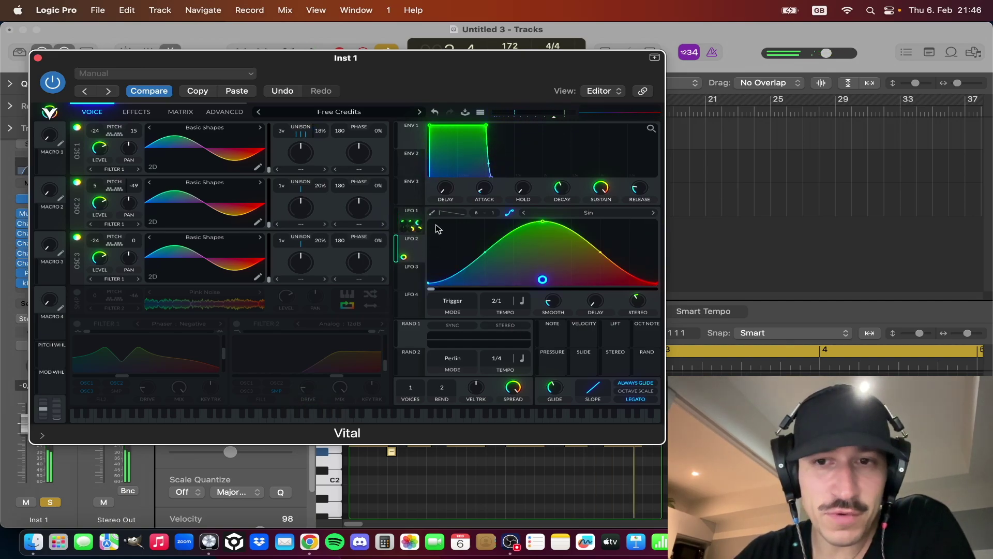
click(411, 211)
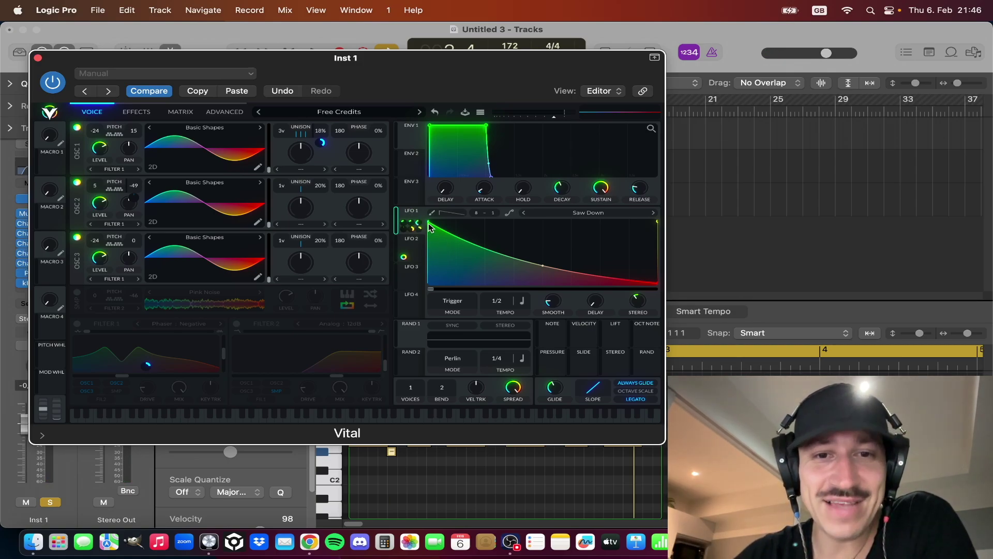
- Try changing the stereo amount of LFO 1, listen to the loop, and undo the change
double_click(639, 300)
key(space)
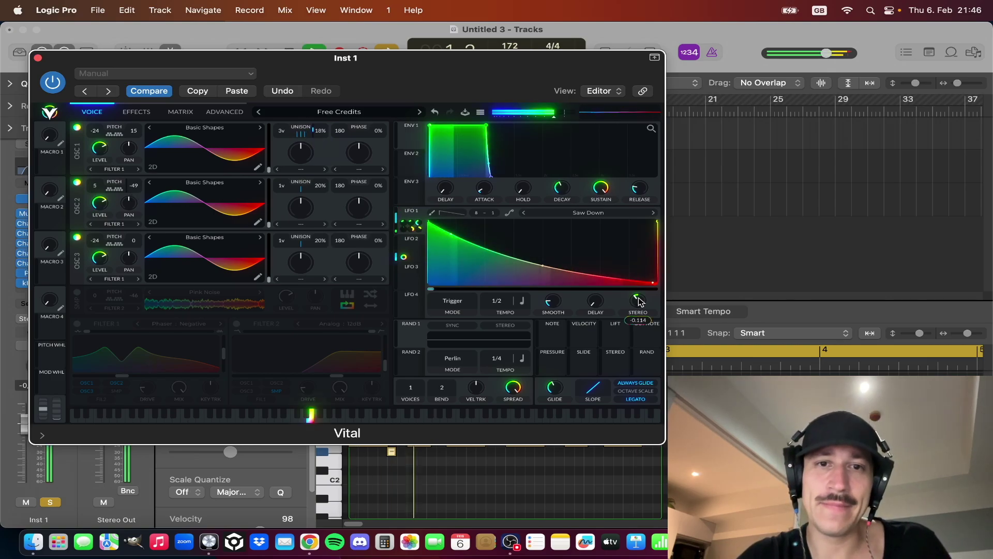
click(434, 114)
key(space)
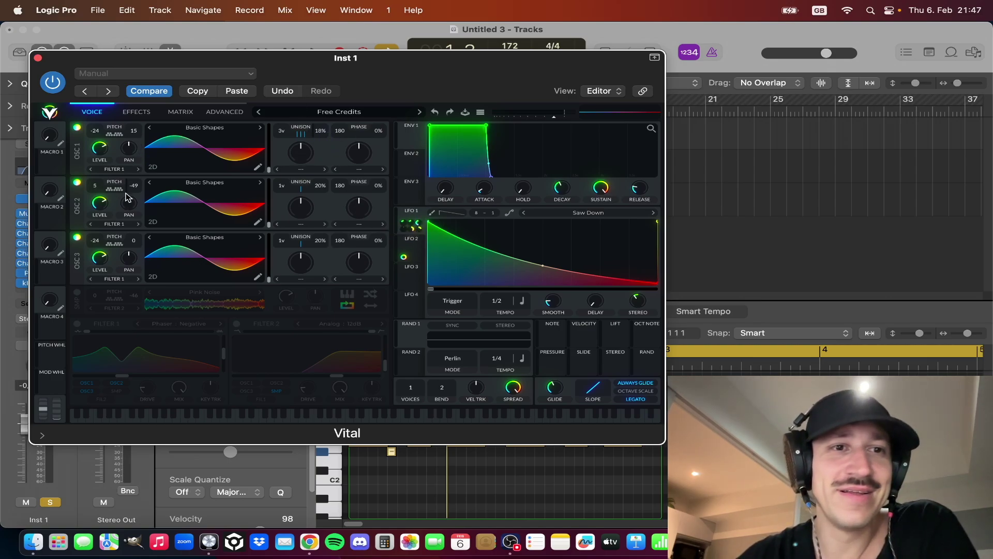
- Play the bass loop and compare the Saw Down curve of LFO 1 with the Sin curve of LFO 2
mouse_move(319, 146)
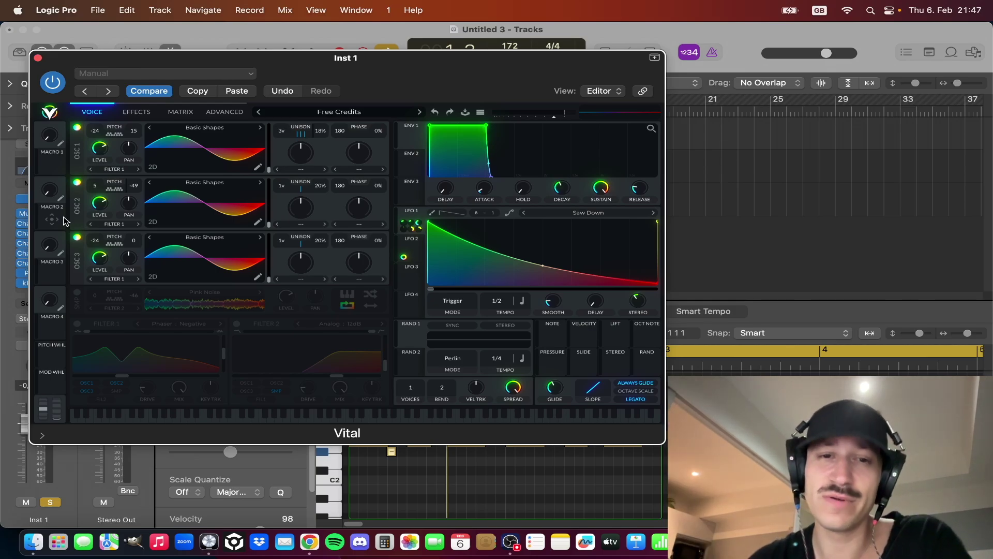
key(space)
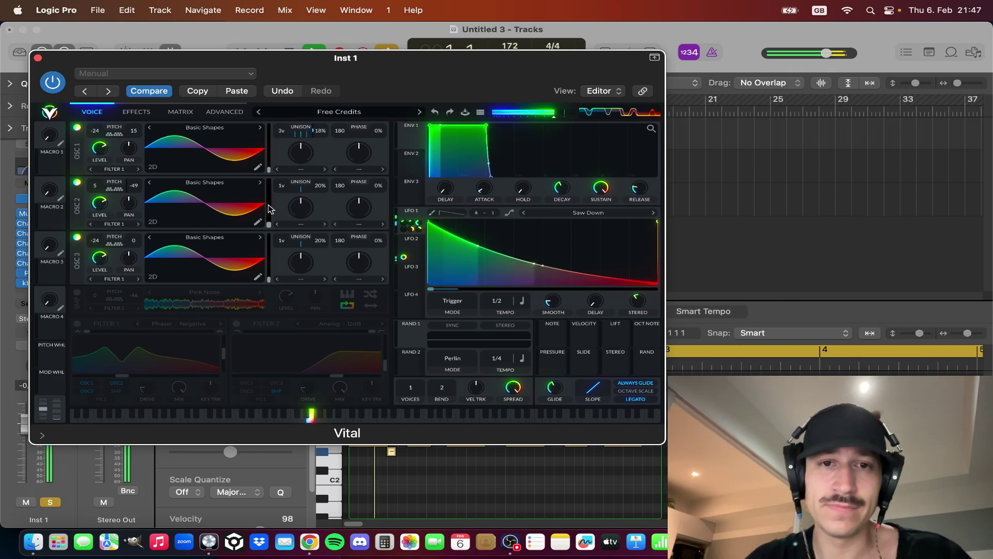
click(420, 245)
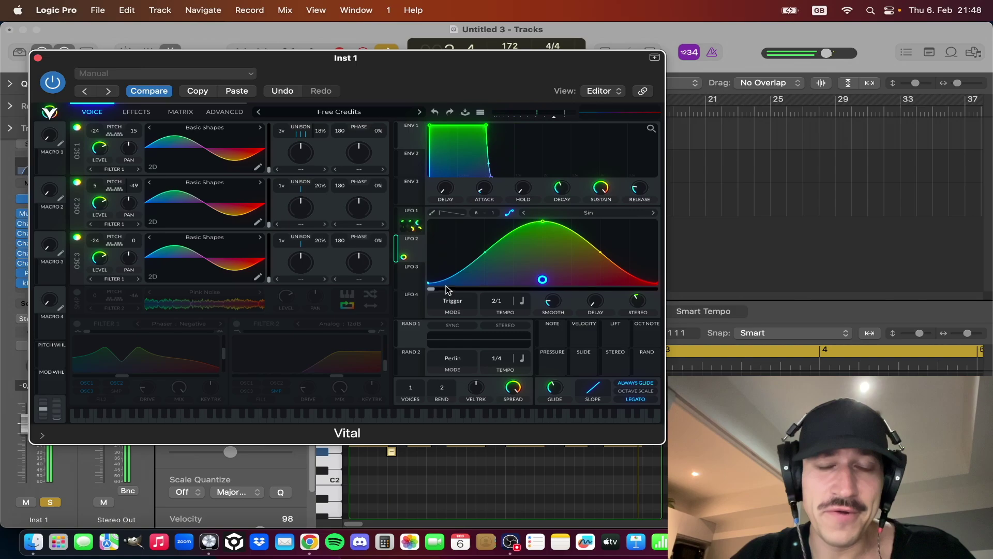
click(419, 222)
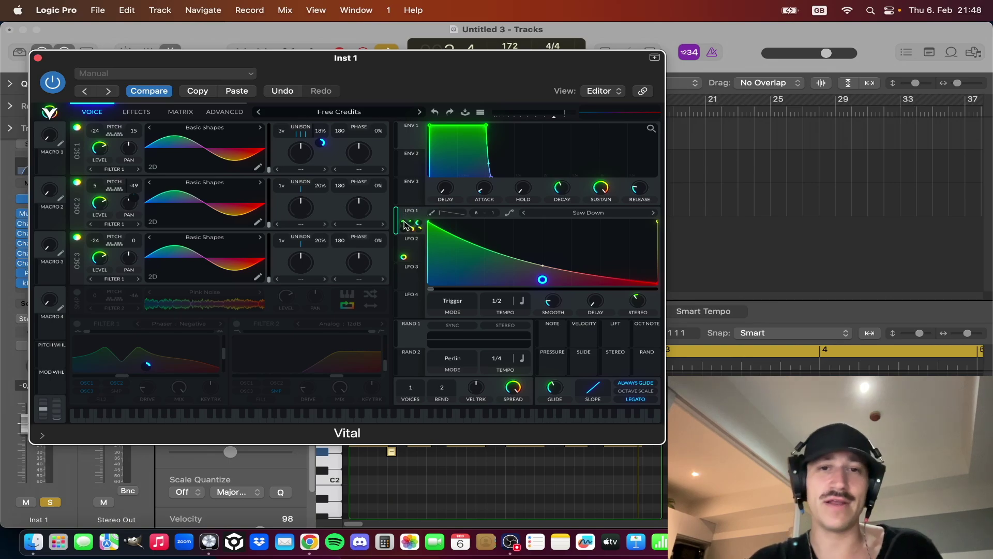
click(418, 251)
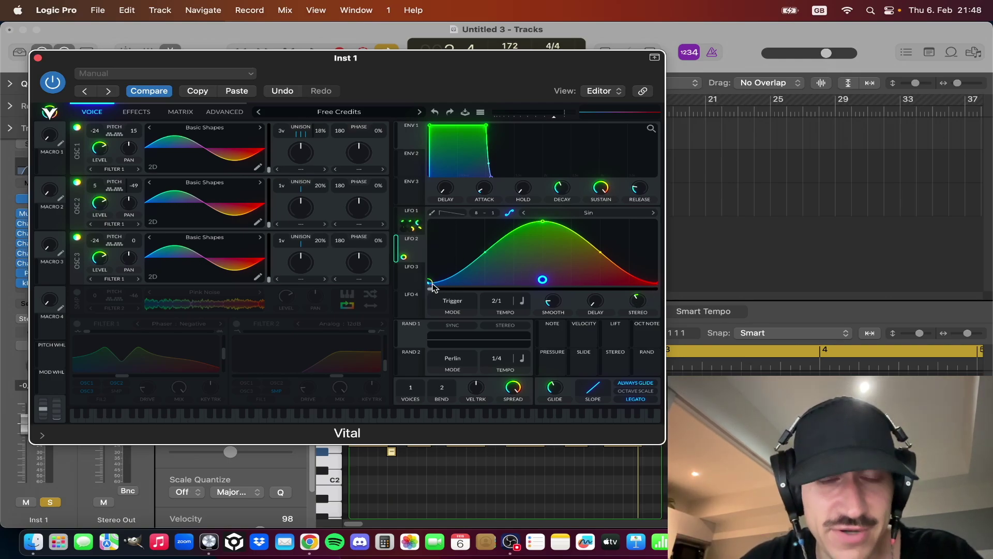
- Audition the loop several times while watching the playback movement on LFO 2 and LFO 1
key(space)
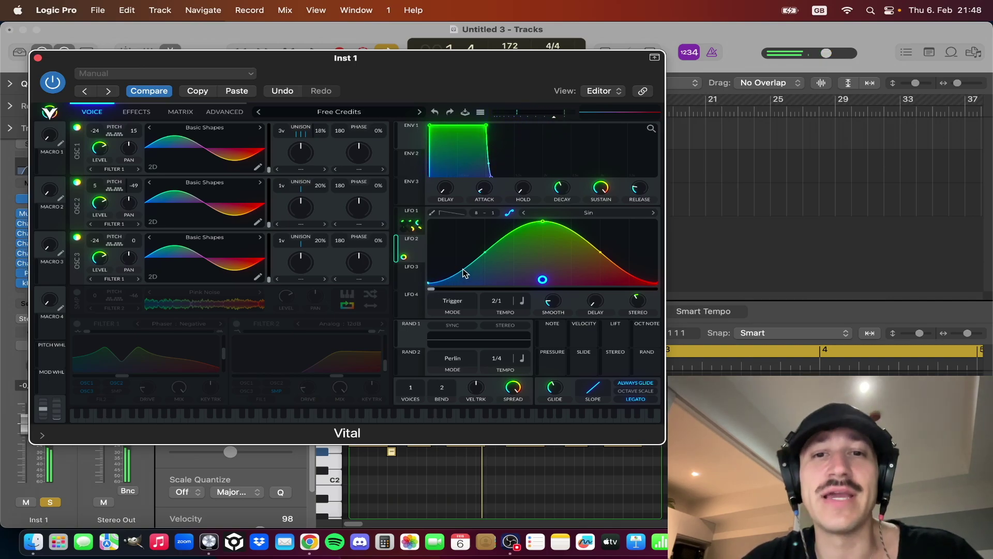
key(space)
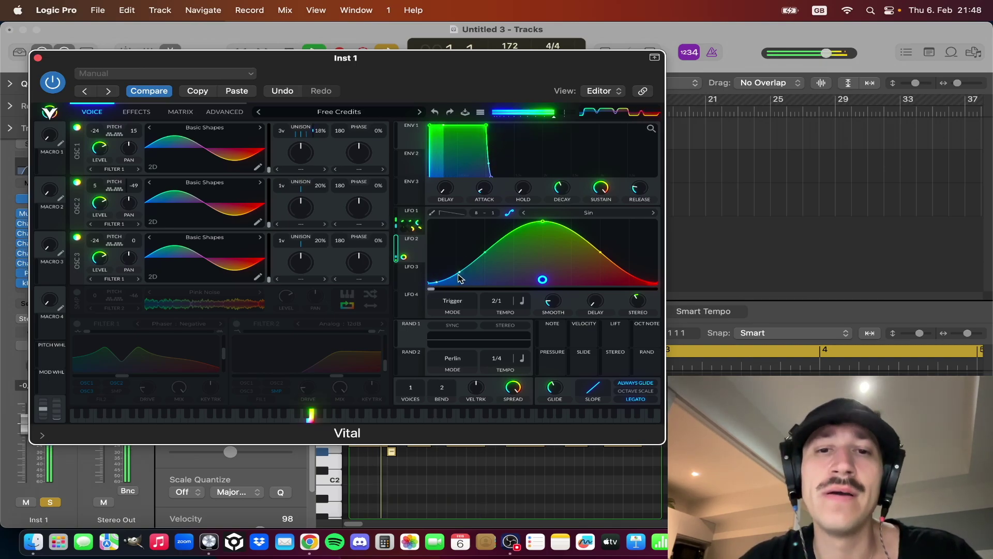
key(space)
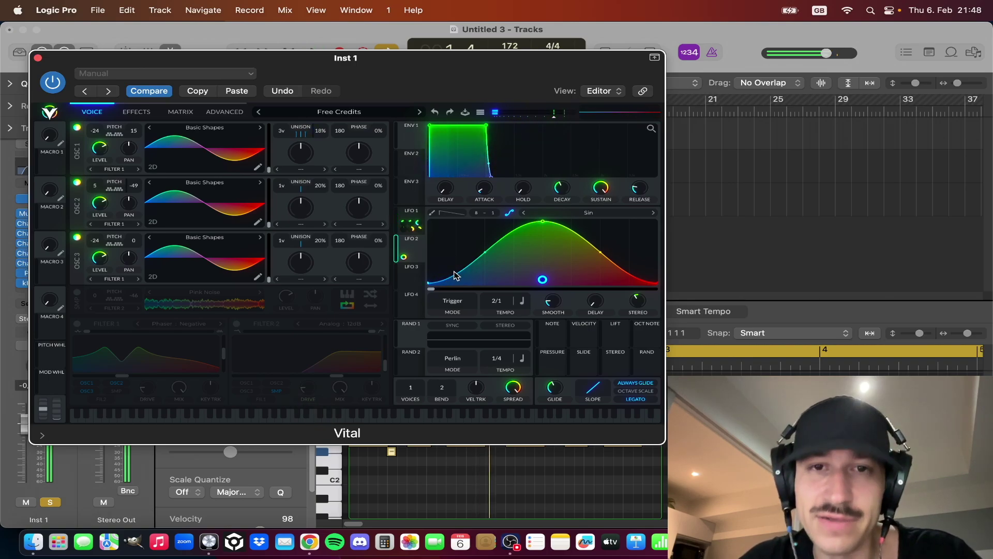
click(414, 220)
key(space)
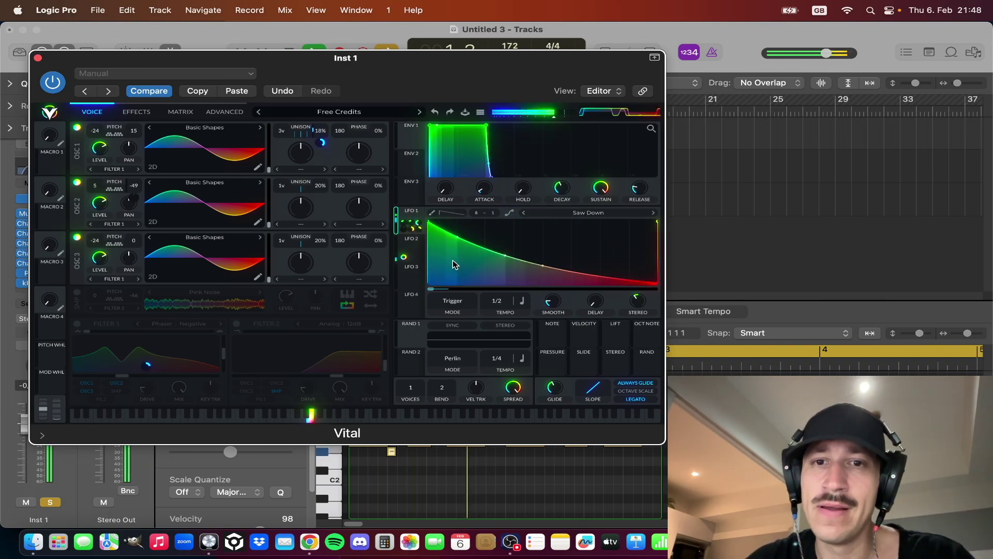
click(417, 245)
key(space)
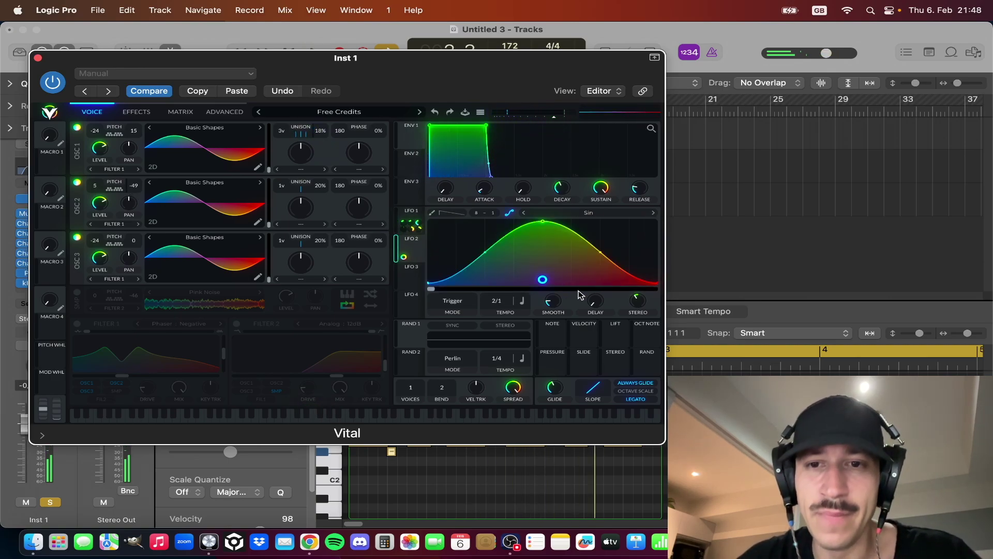
- Try raising the stereo amount of LFO 2, listen to the loop, undo the change and replay the original sound
drag(643, 300, 647, 268)
key(space)
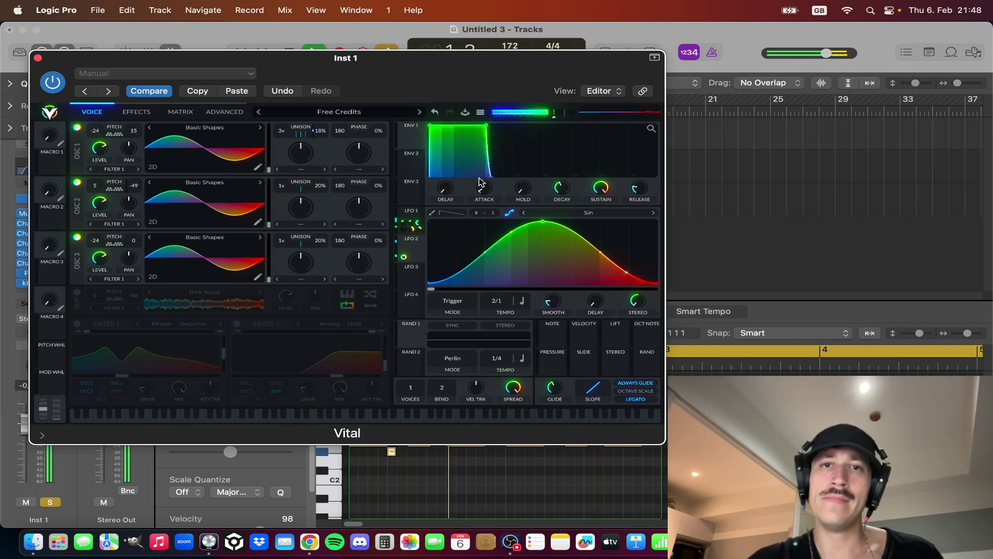
key(space)
key(space)
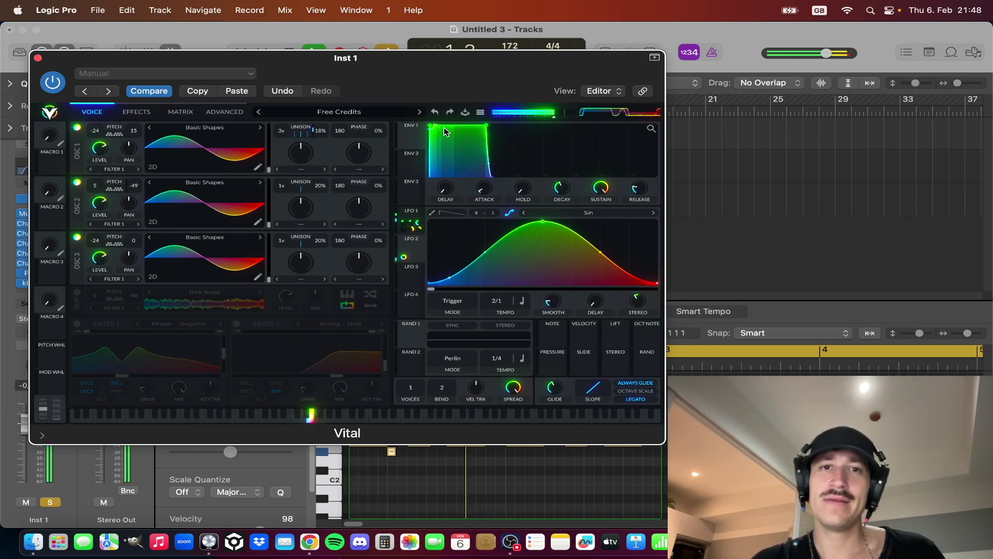
key(space)
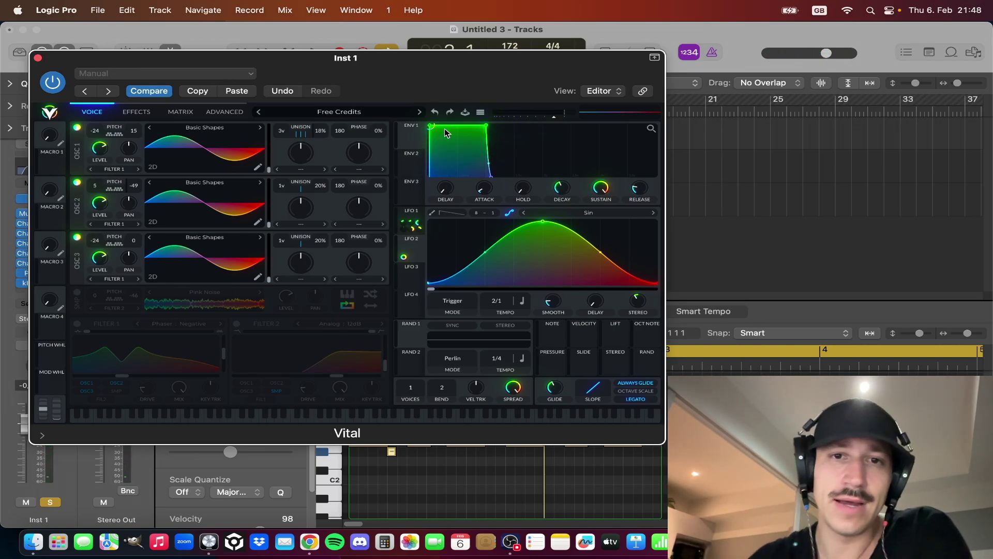
- Recheck LFO 1 and LFO 2, and turn on the Pink Noise sampler together with Filter 2
click(408, 212)
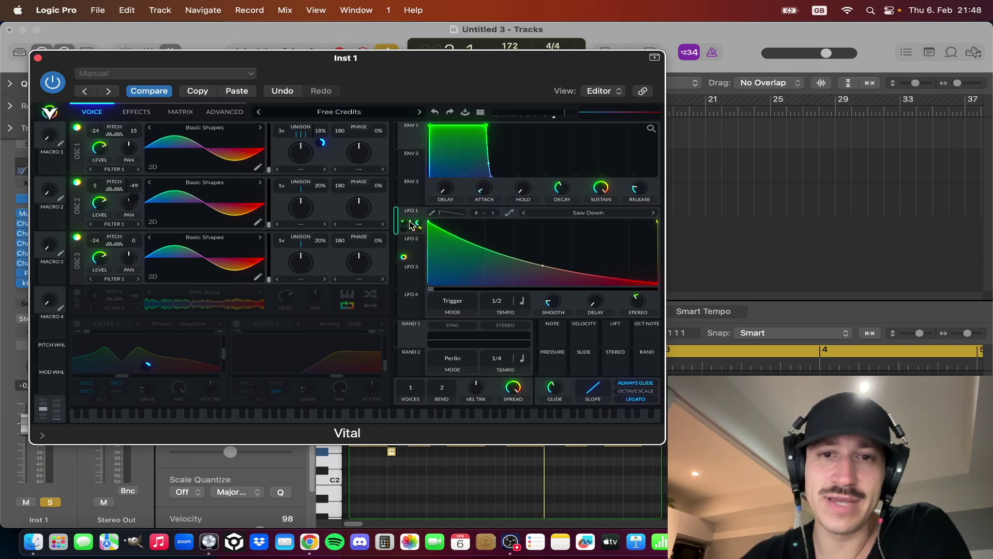
click(418, 246)
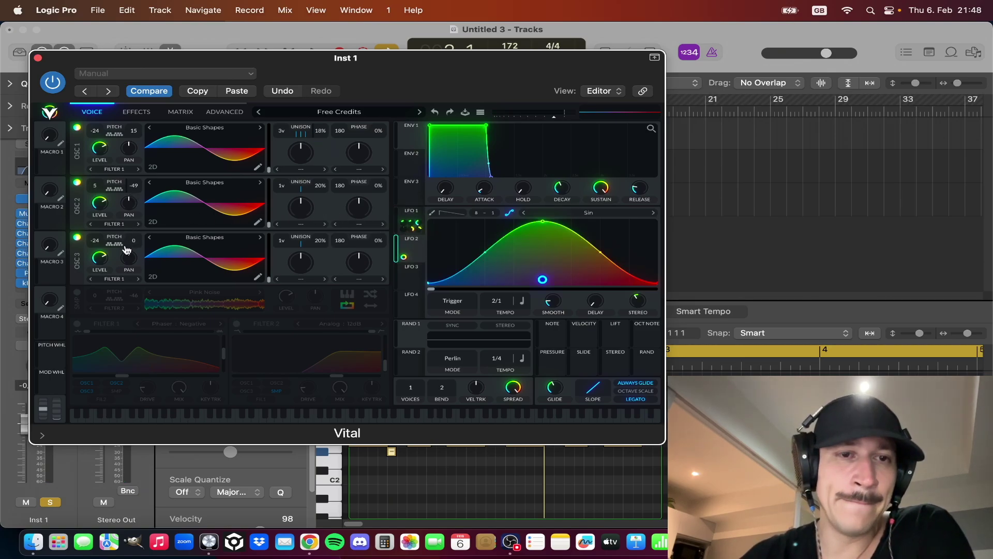
click(77, 291)
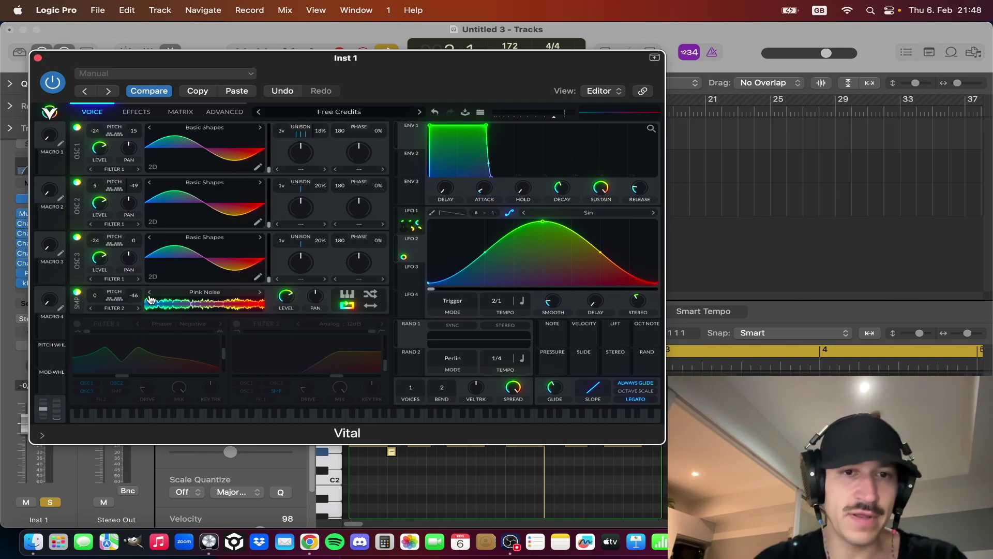
click(236, 324)
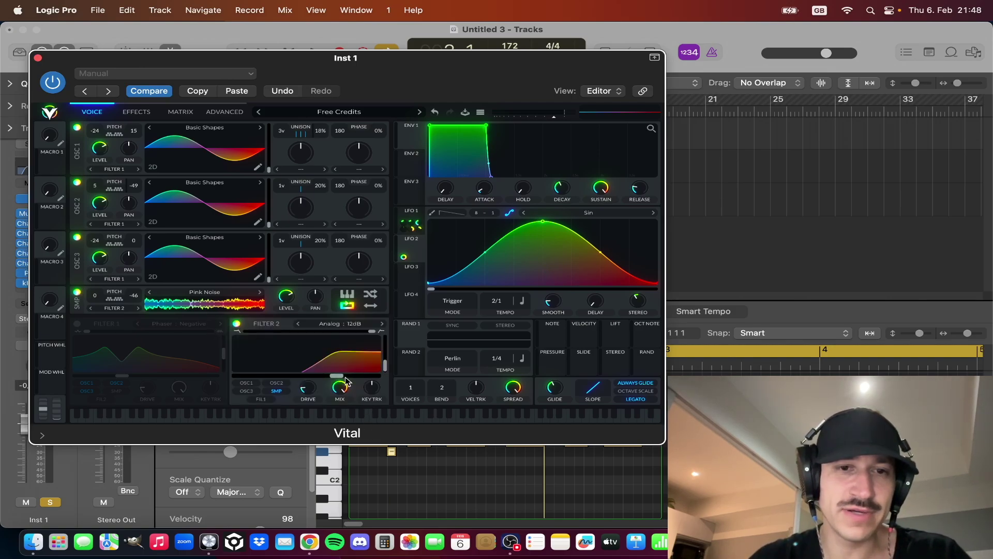
- Listen to the loop with the Pink Noise layer and turn on Filter 1 with its Phaser : Negative model
key(space)
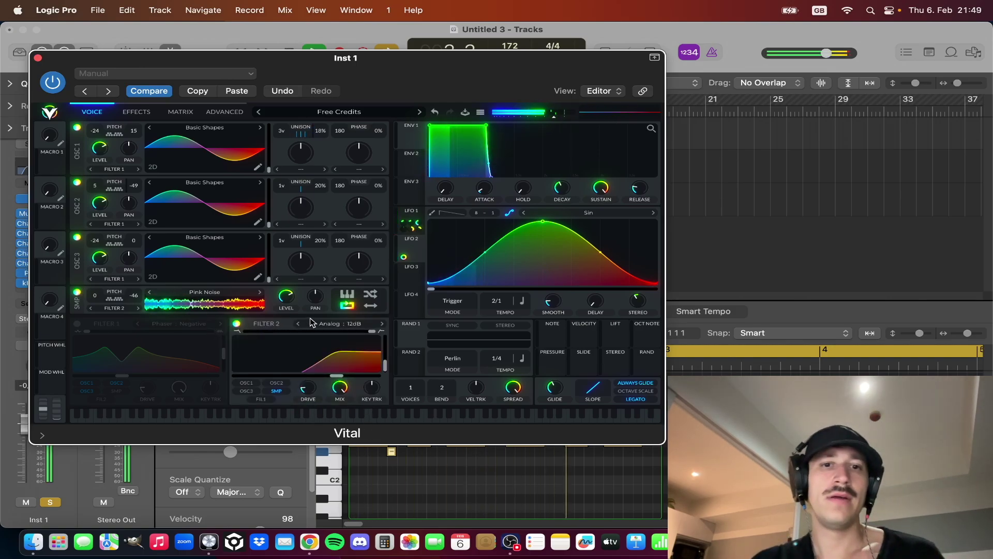
key(space)
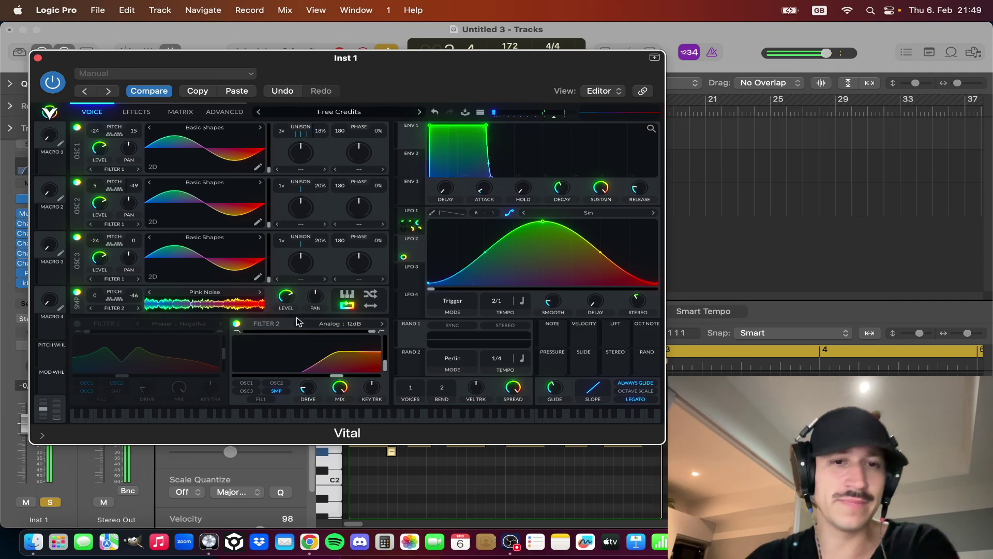
click(76, 325)
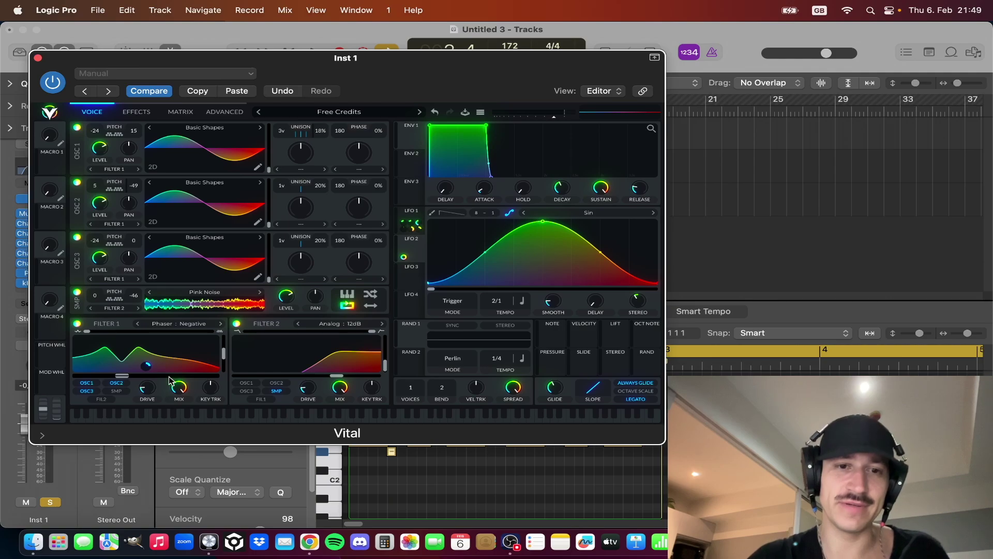
- Play the loop and briefly bypass Filter 2 to compare the sound with and without it
key(space)
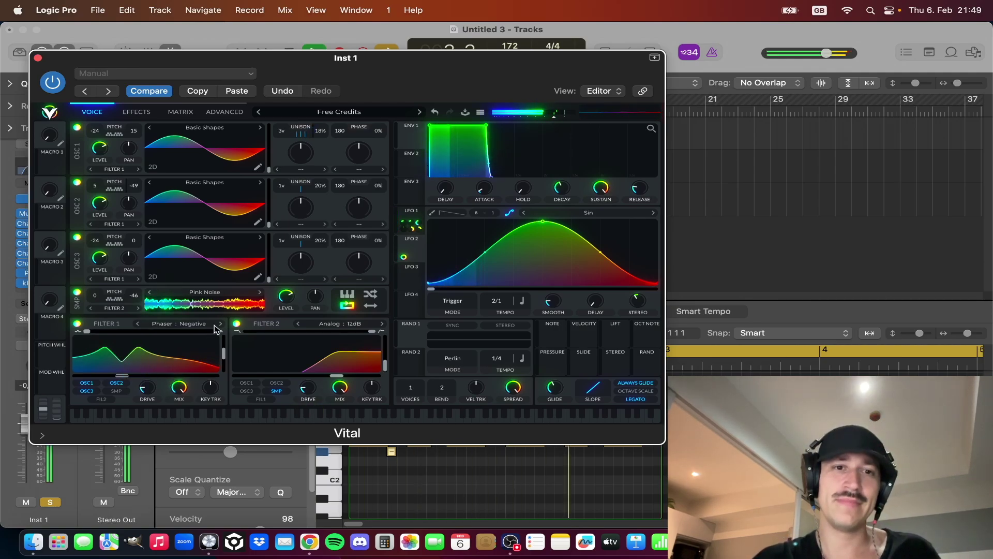
click(237, 325)
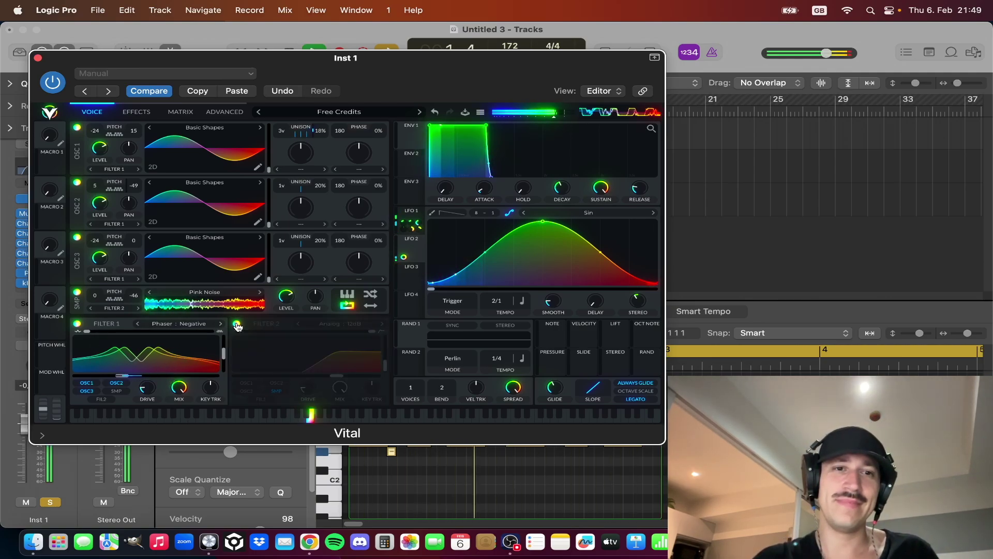
click(237, 324)
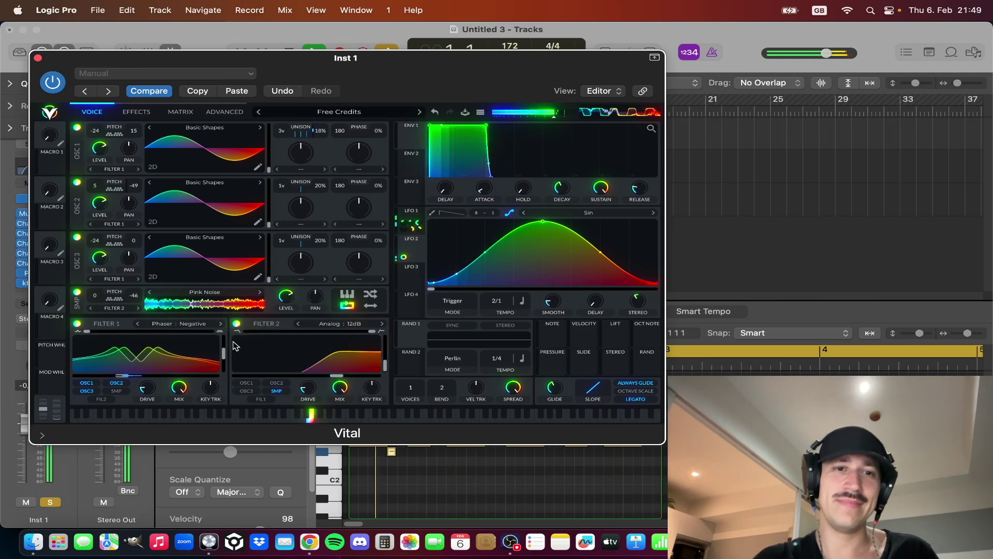
- Try the patch without the noise sampler and with centred stereo on LFO 1 and LFO 2, and undo the stereo change
click(78, 294)
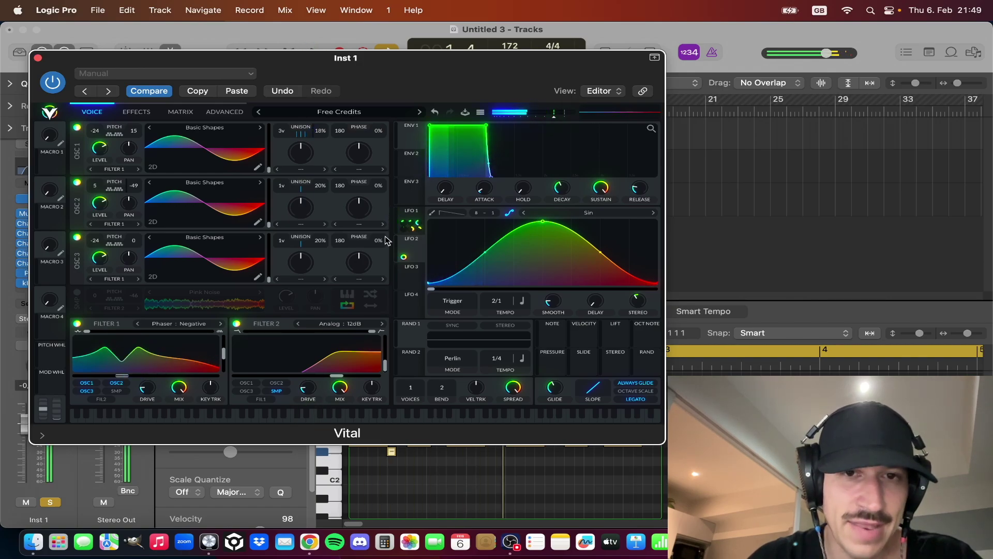
click(411, 220)
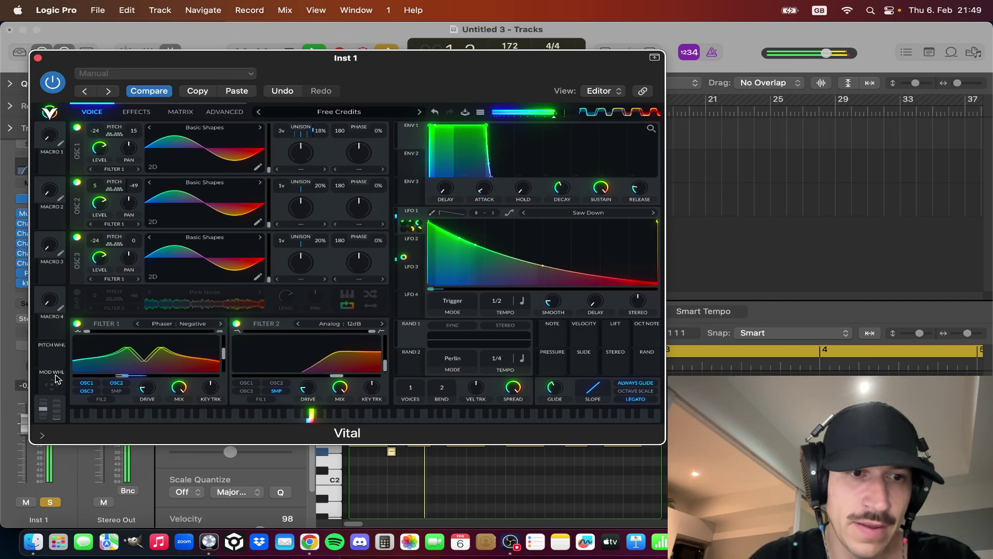
click(408, 248)
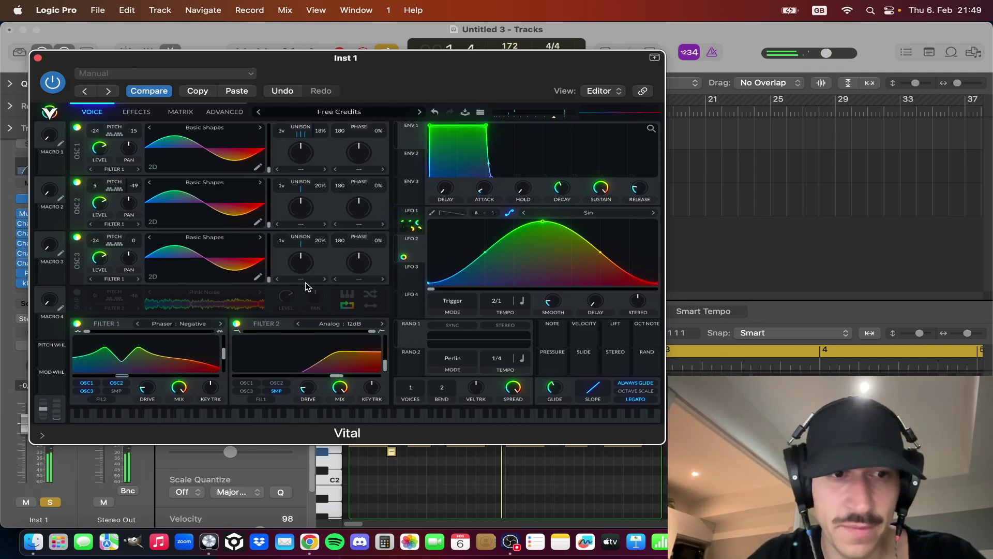
mouse_move(146, 368)
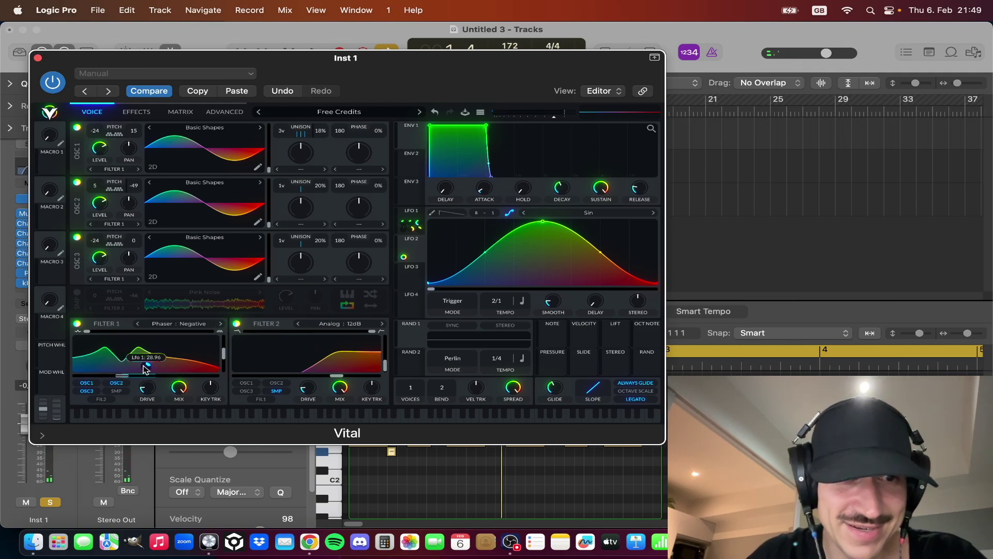
click(436, 113)
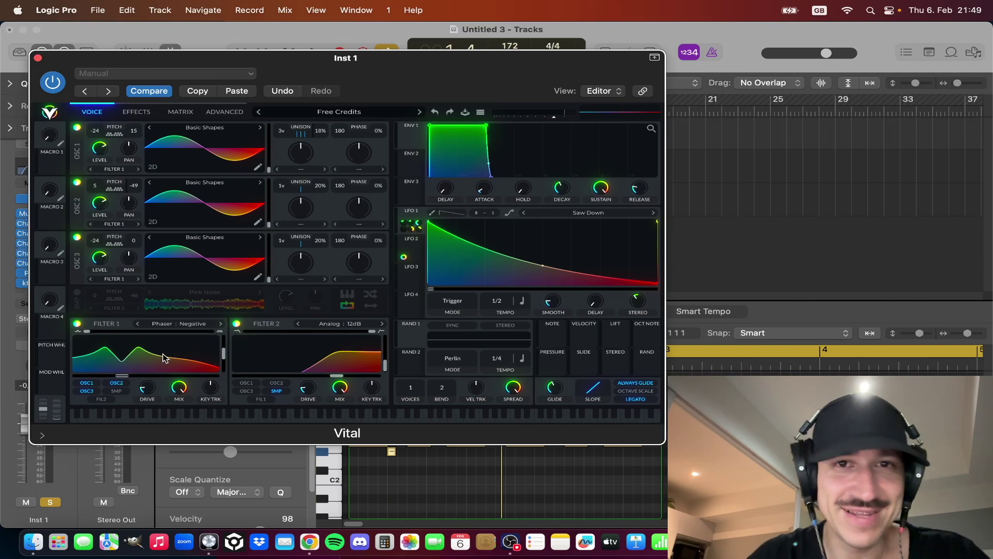
mouse_move(161, 355)
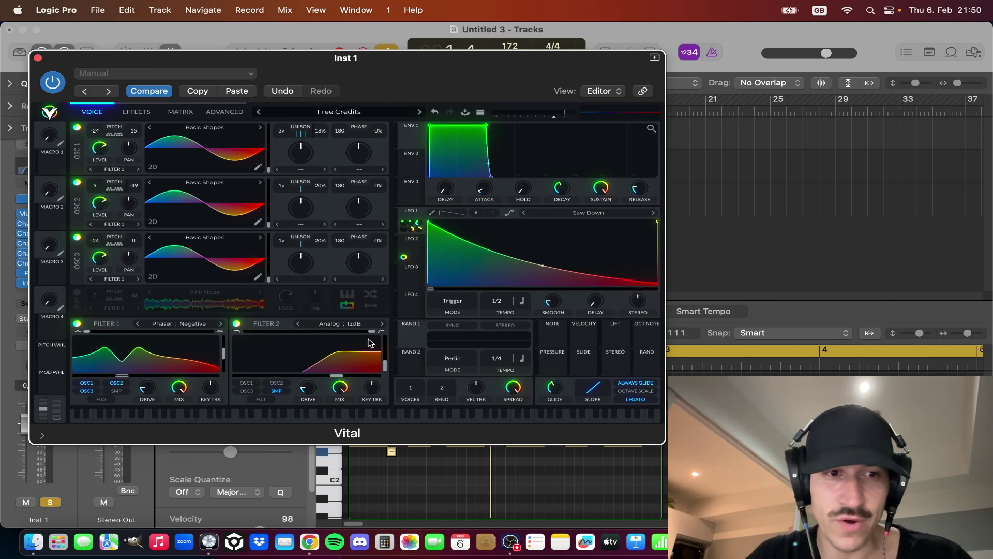
- Recheck LFO 1 and LFO 2, undo the last change in the synth, and replay the loop
key(space)
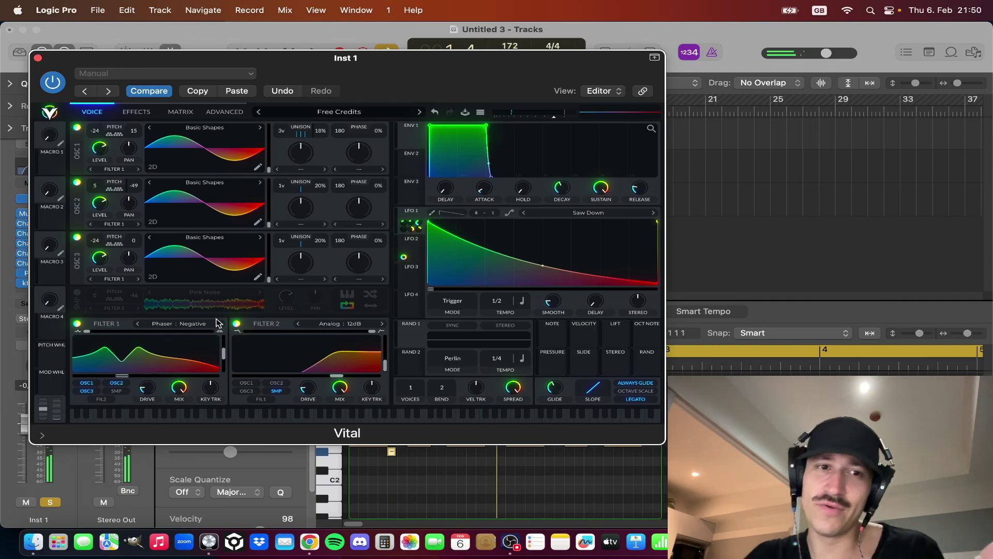
click(412, 244)
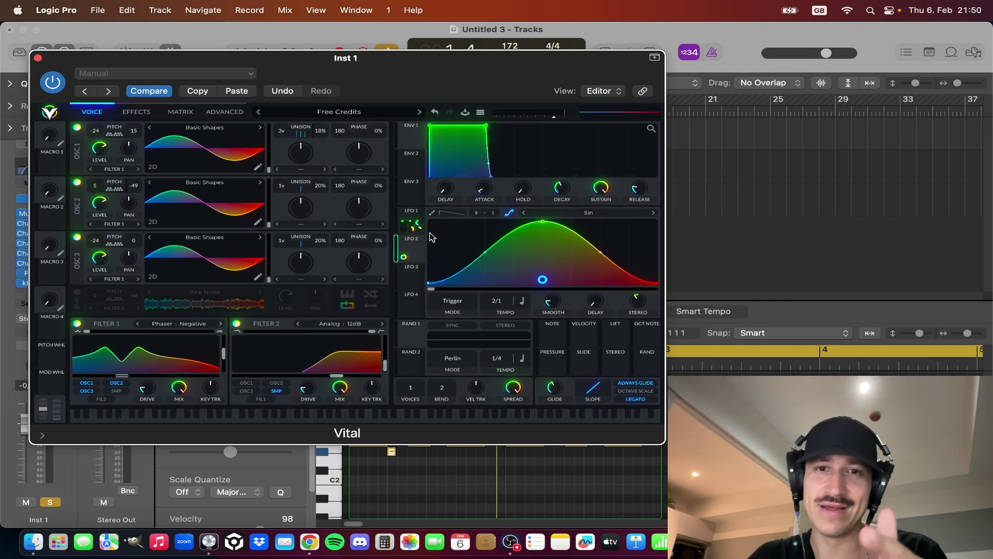
click(414, 213)
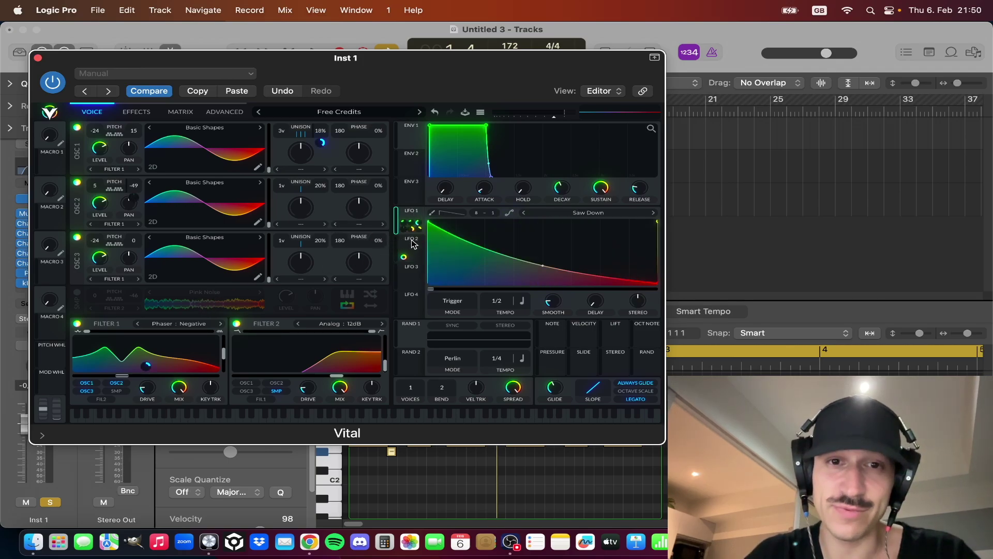
click(436, 114)
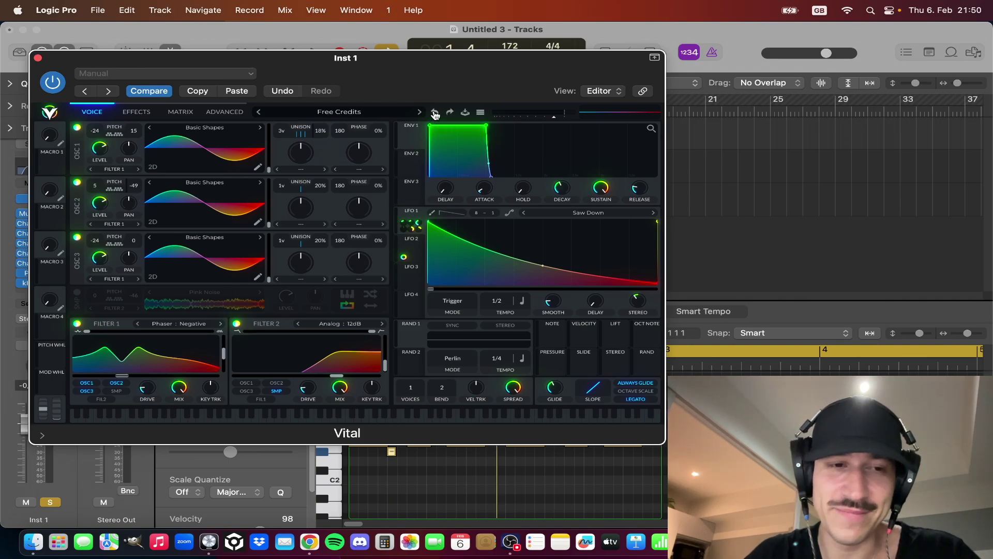
click(417, 251)
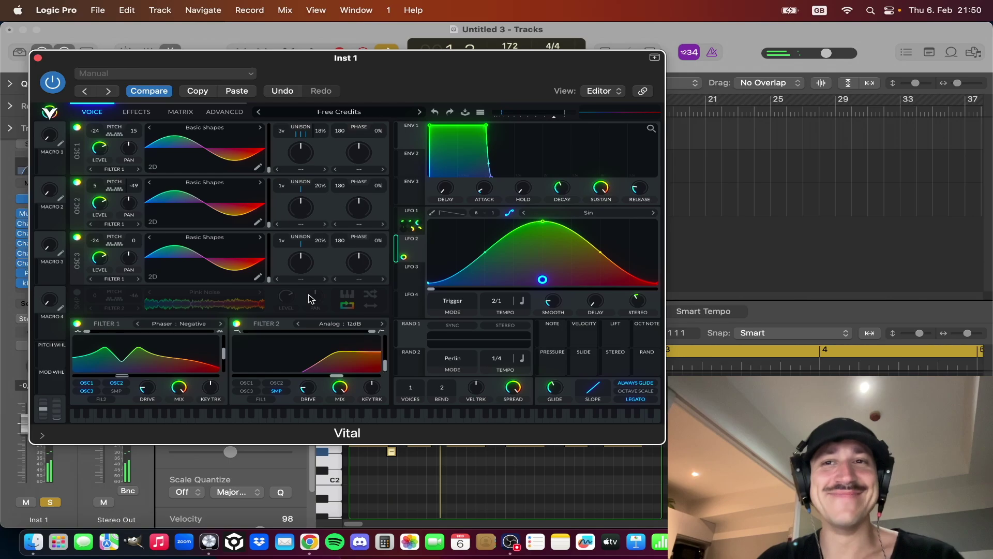
key(space)
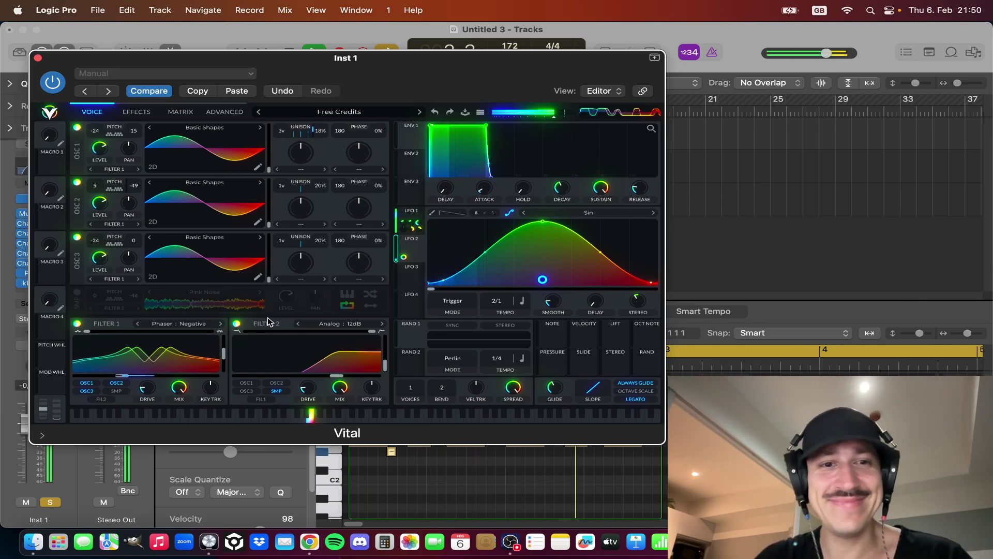
key(space)
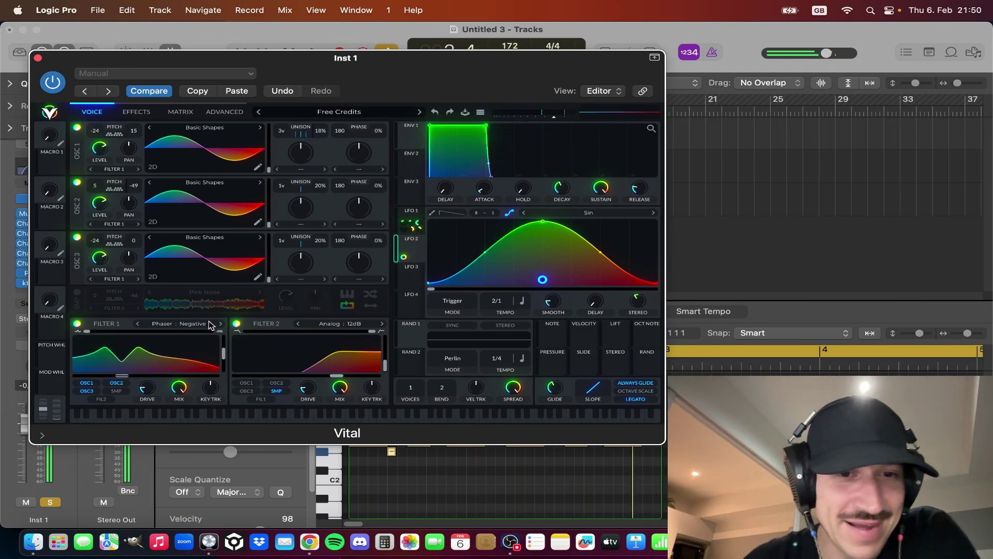
- Turn the Pink Noise sampler back on and lower its level to about 0.31 while the loop plays
click(77, 293)
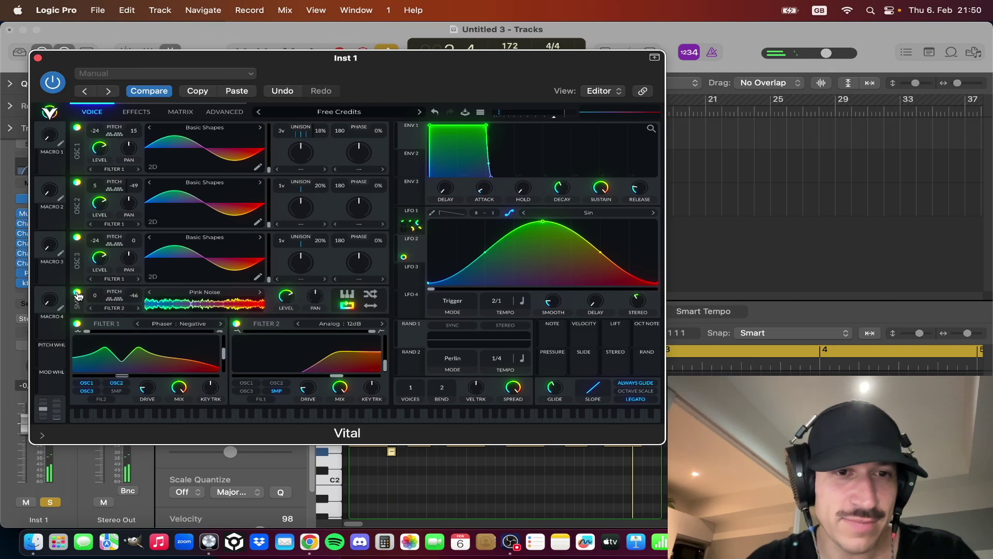
key(space)
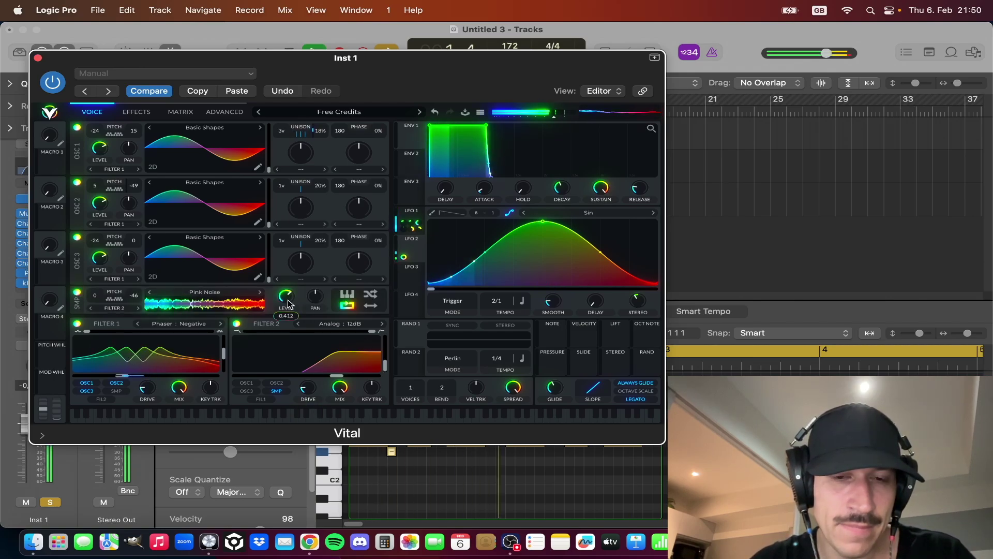
drag(288, 303, 288, 306)
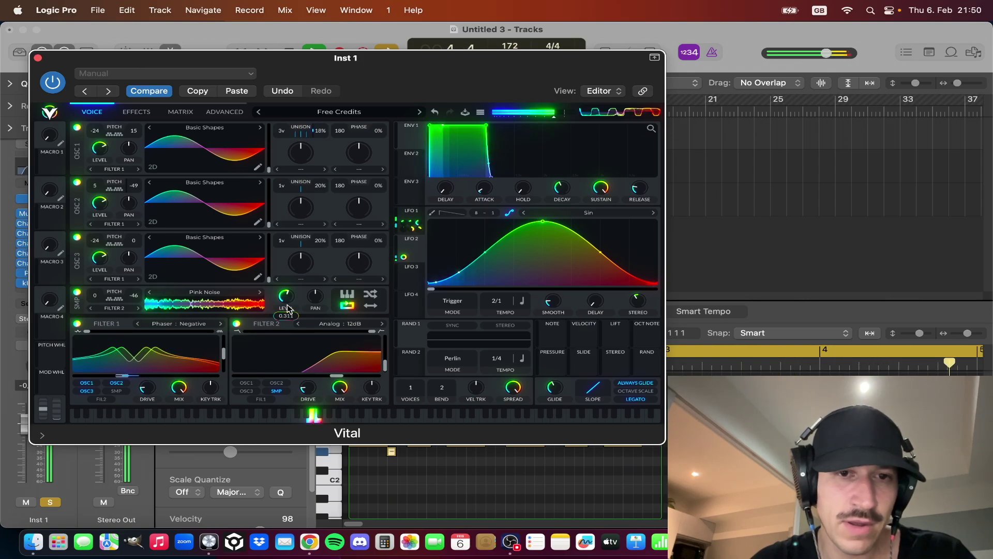
key(space)
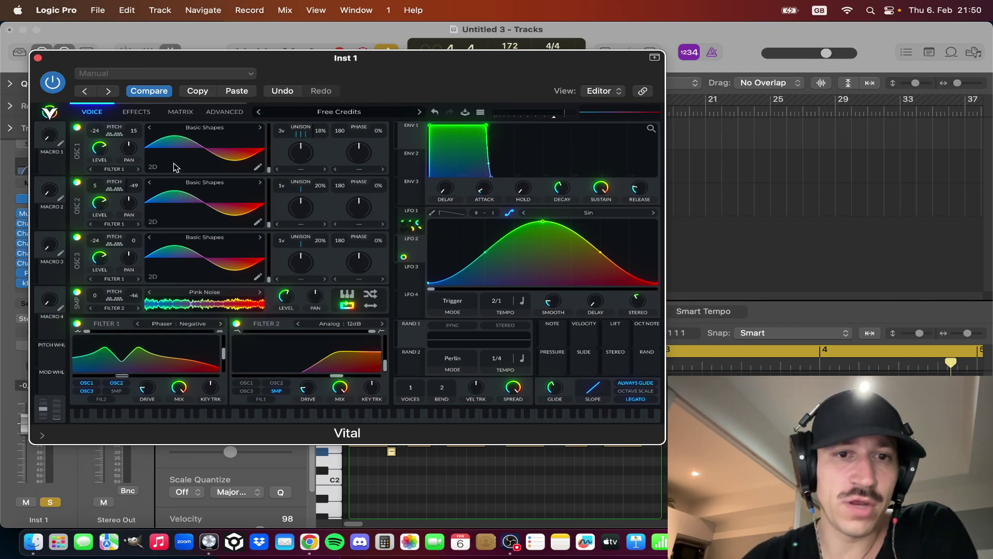
- Turn on the Comb : Spread Flange+ Filter effect and compare the loop with Distortion off and on
click(137, 112)
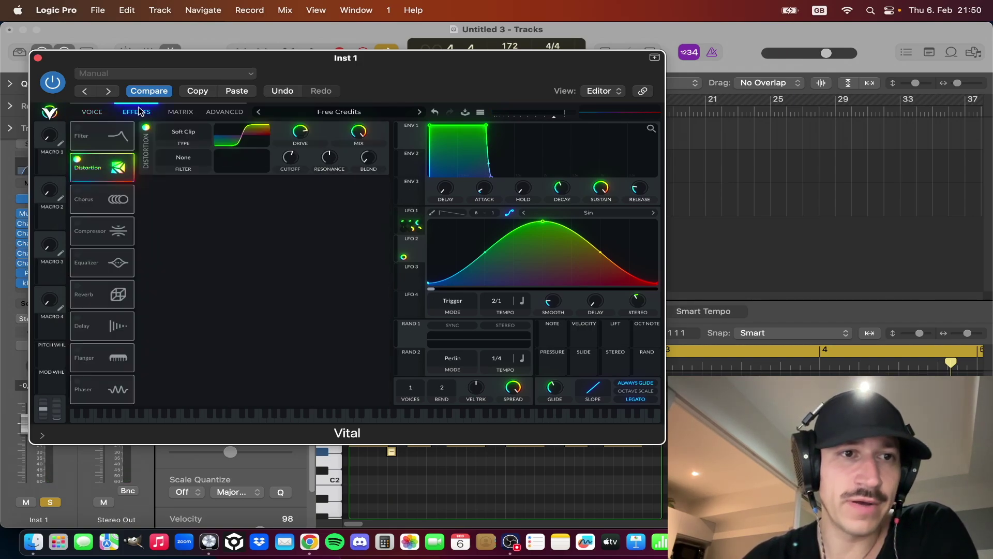
click(77, 129)
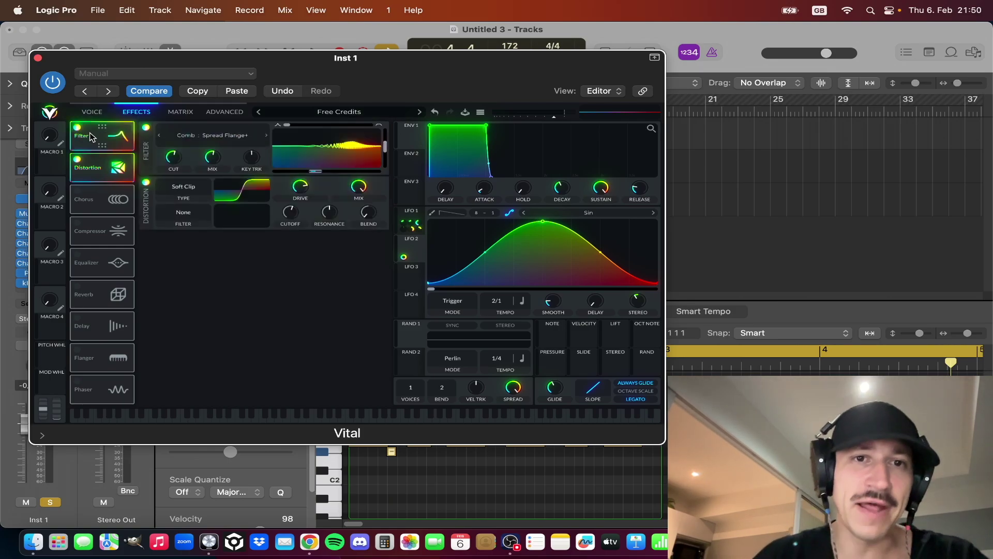
click(77, 160)
key(space)
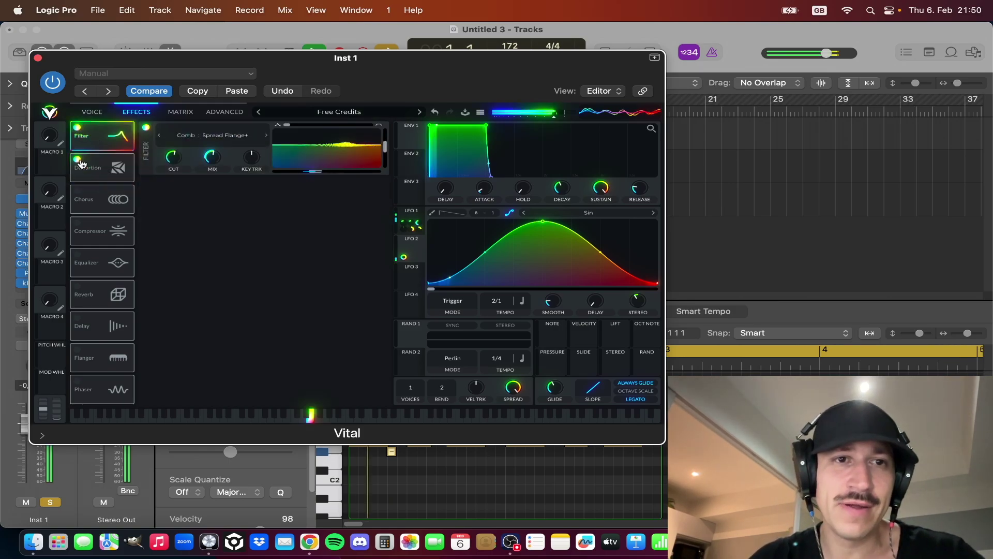
click(77, 160)
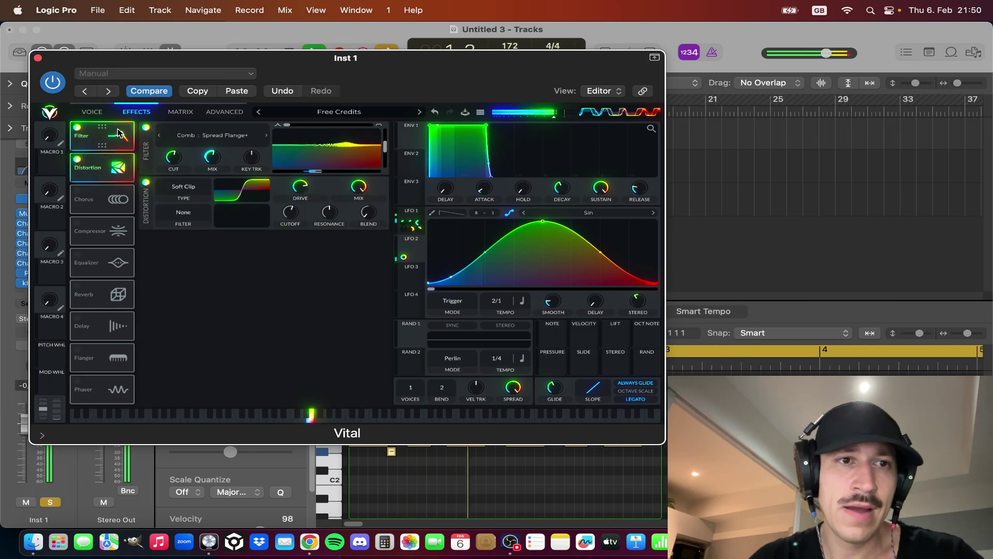
- Try placing Distortion ahead of Filter in the effects chain, listen to the loop, and restore the original order
drag(90, 154, 91, 132)
key(space)
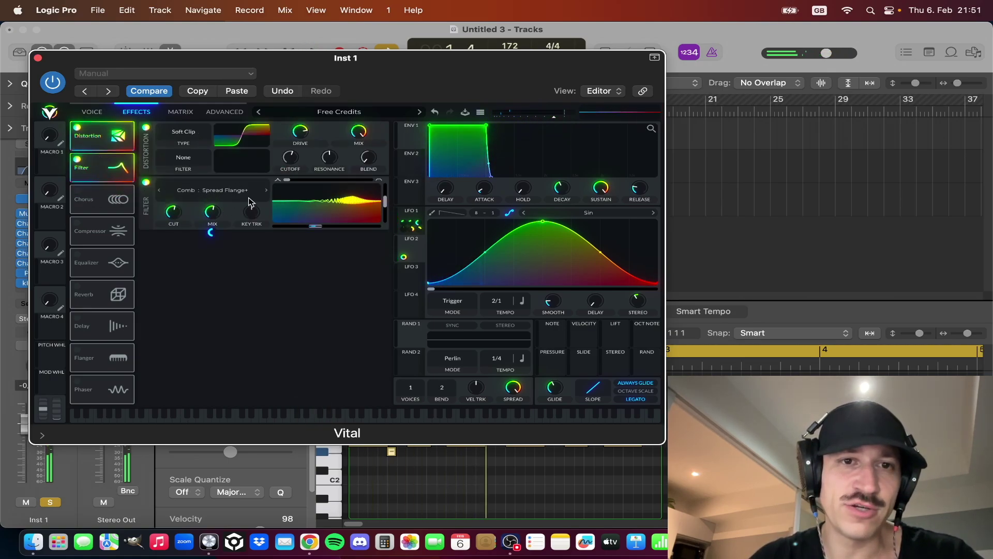
key(space)
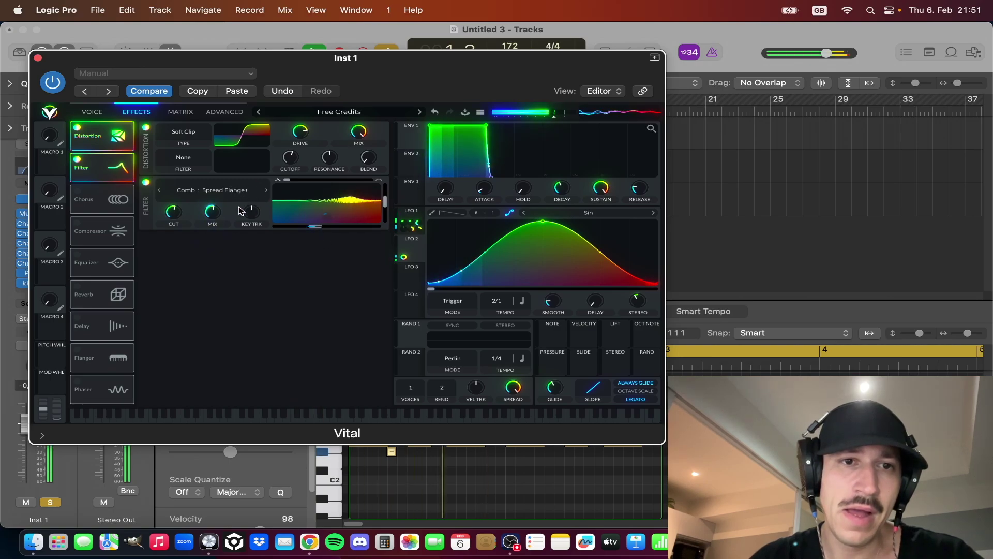
key(space)
drag(112, 169, 105, 130)
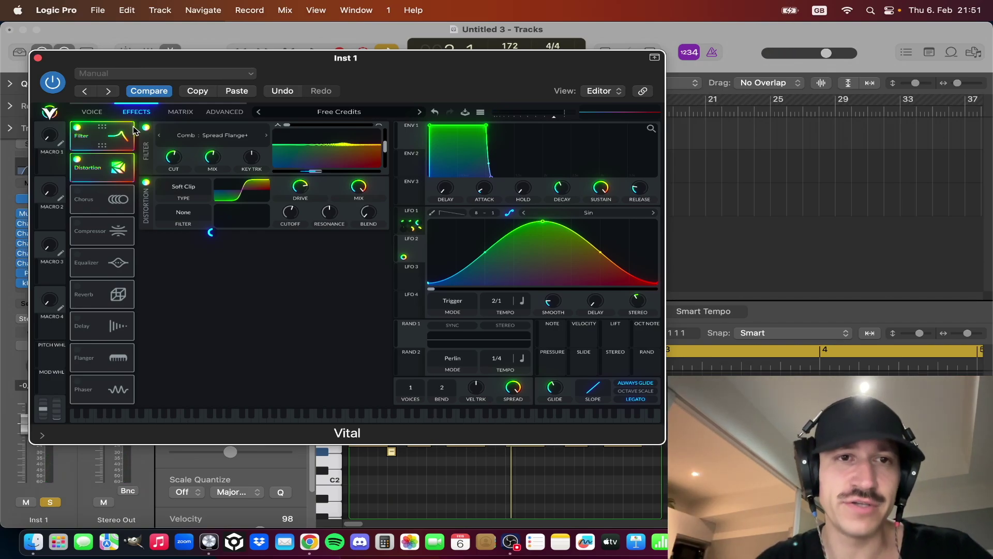
- Play the loop and briefly bypass the Filter effect to compare the sound with and without it
key(space)
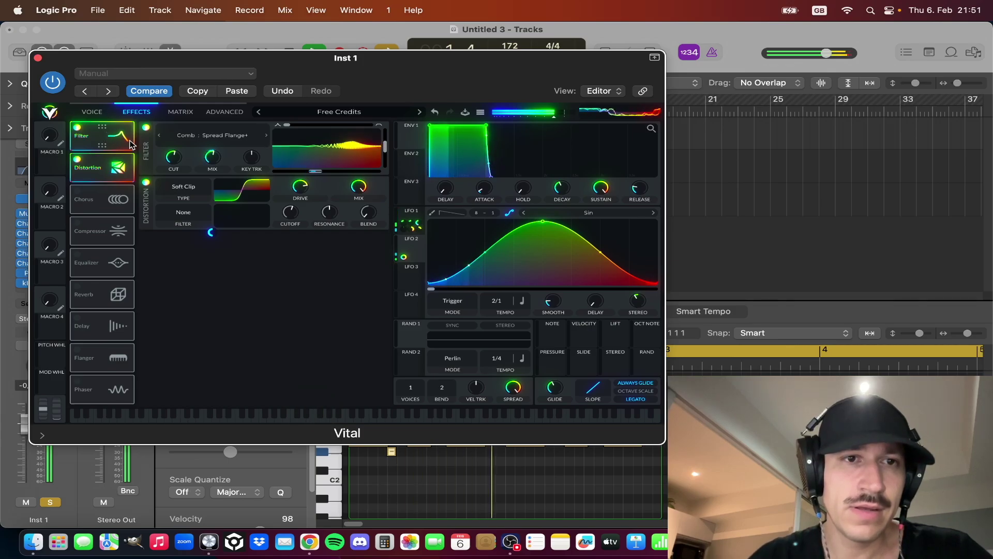
click(78, 128)
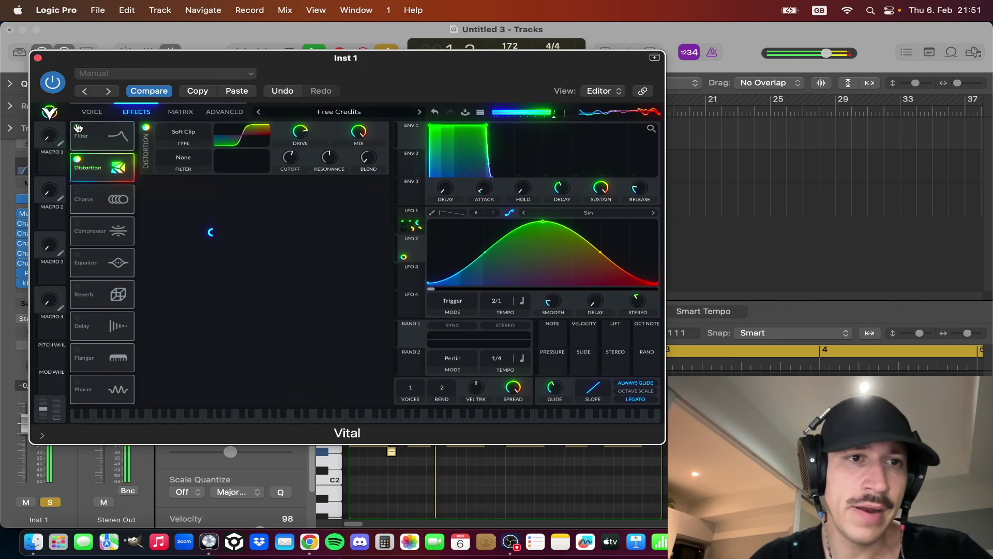
click(80, 128)
key(space)
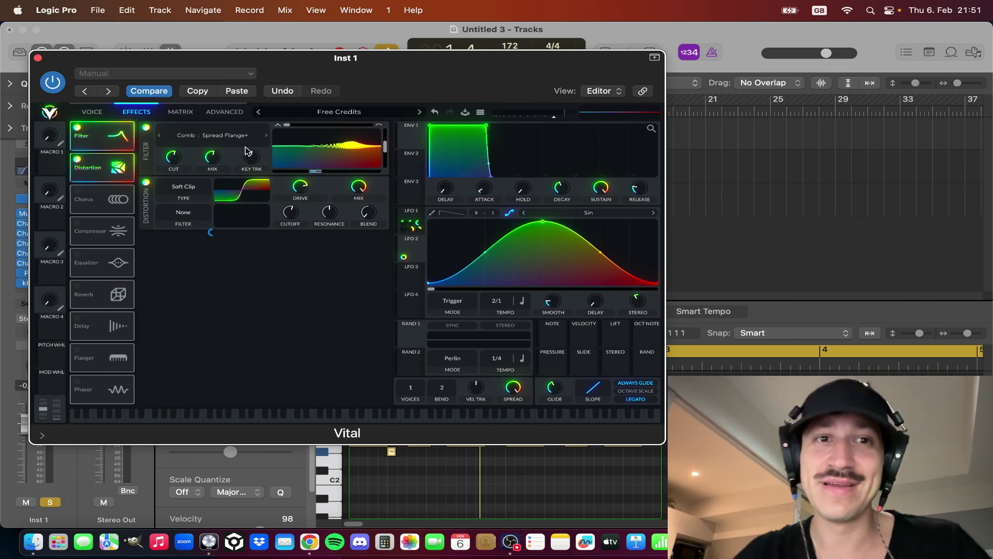
- Turn on the Chorus effect after Distortion in the effects chain
click(81, 191)
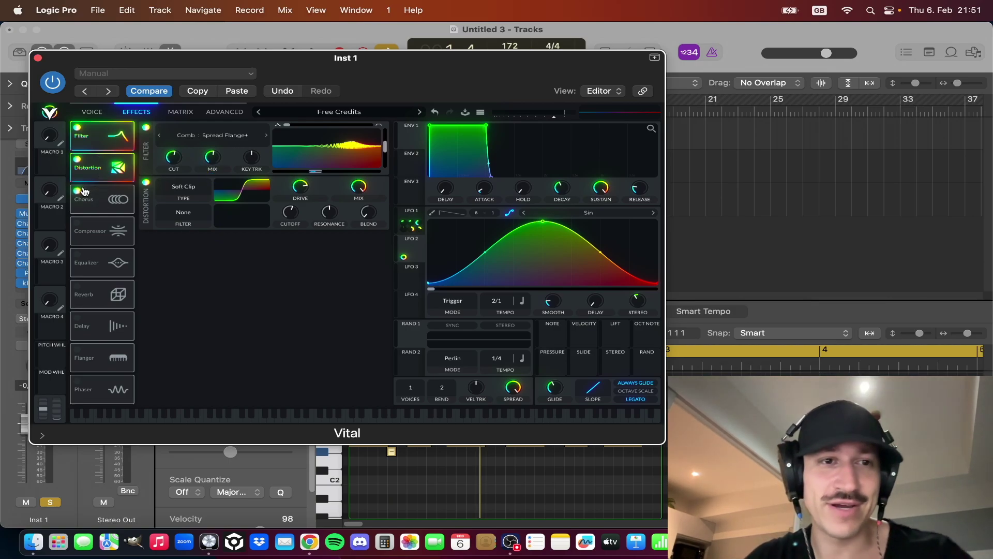
click(81, 190)
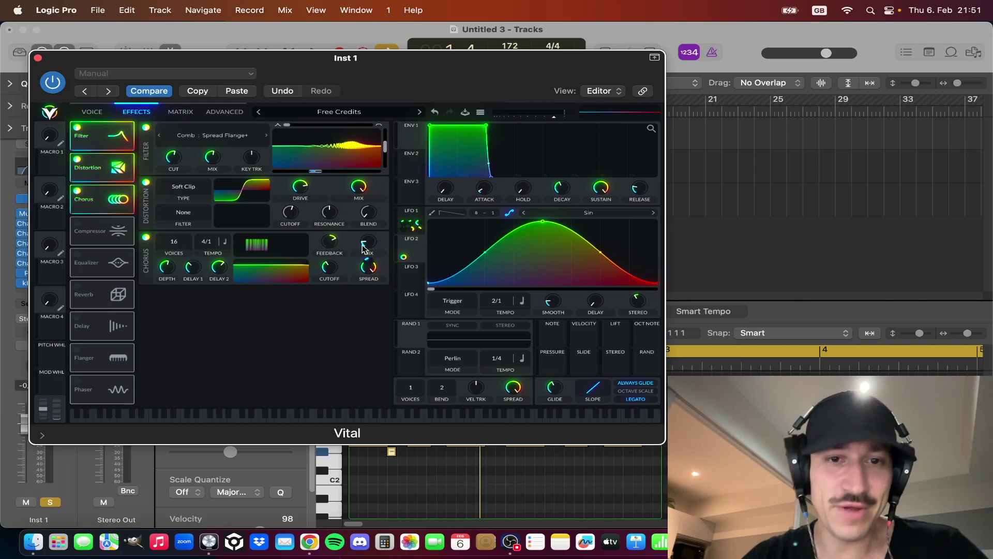
- Turn on the Multiband Compressor effect after Chorus and play the loop, bypassing it briefly to compare the sound
mouse_move(328, 159)
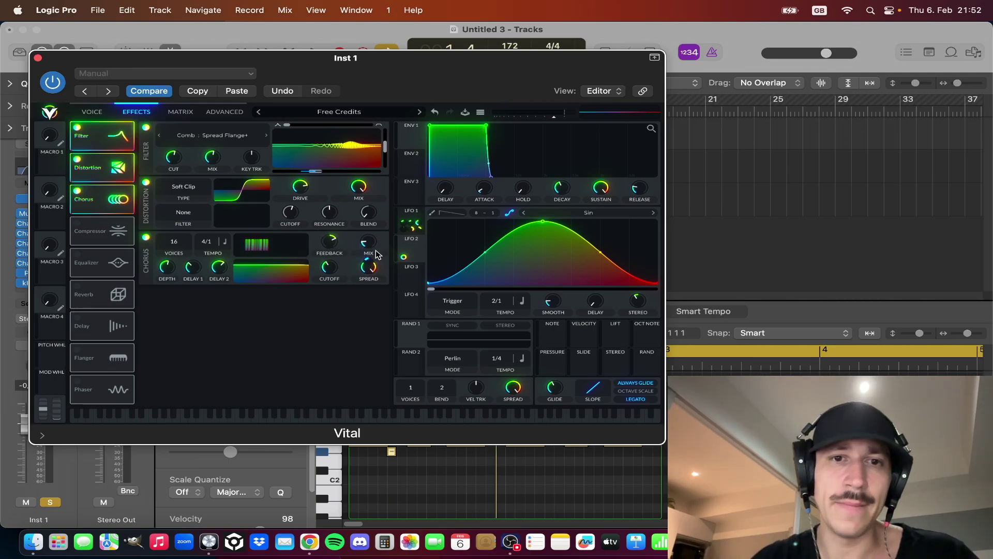
click(81, 227)
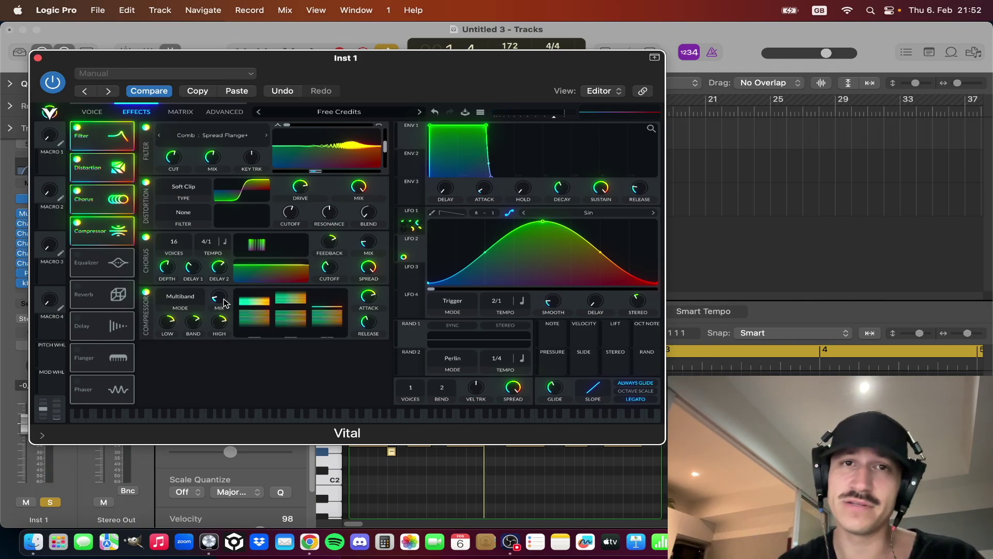
mouse_move(220, 303)
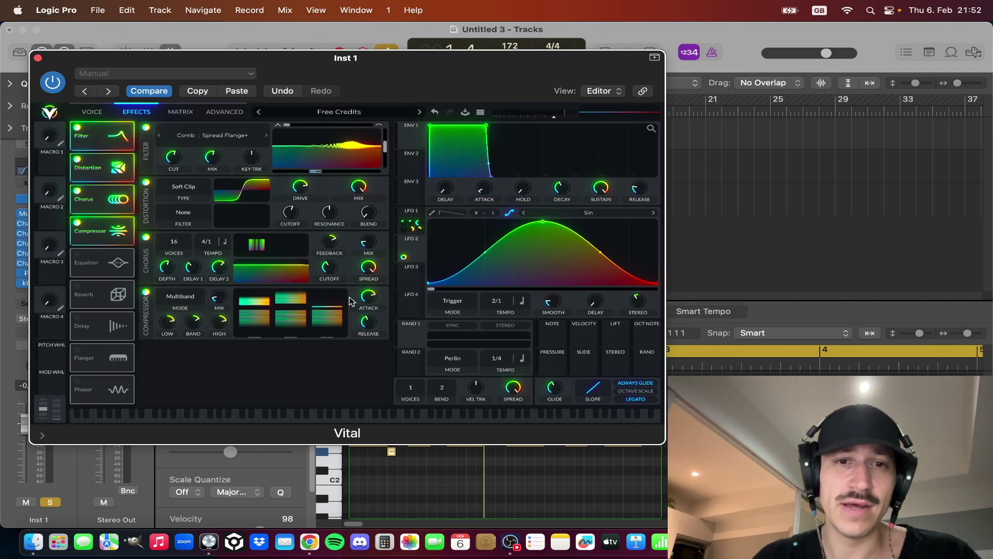
key(space)
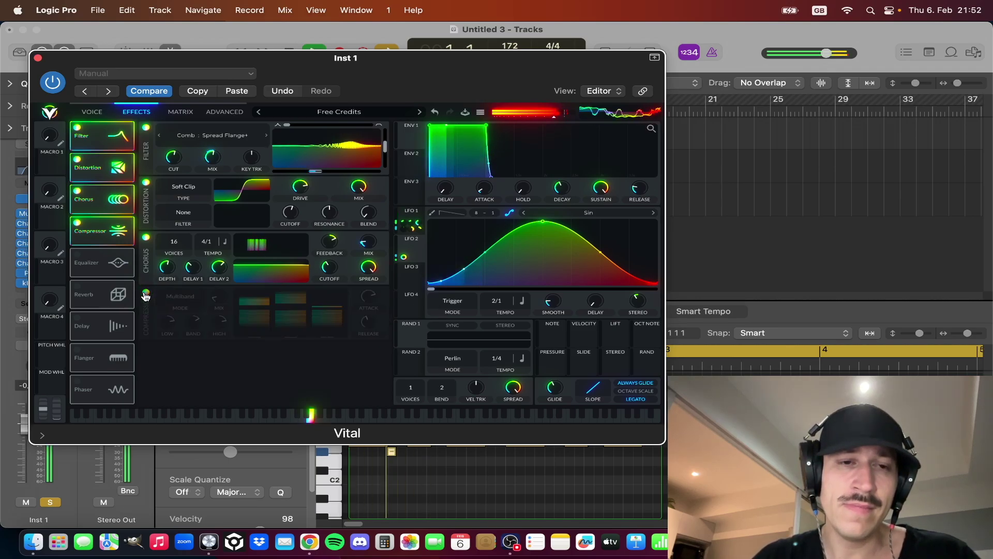
scroll(228, 300, down, 2)
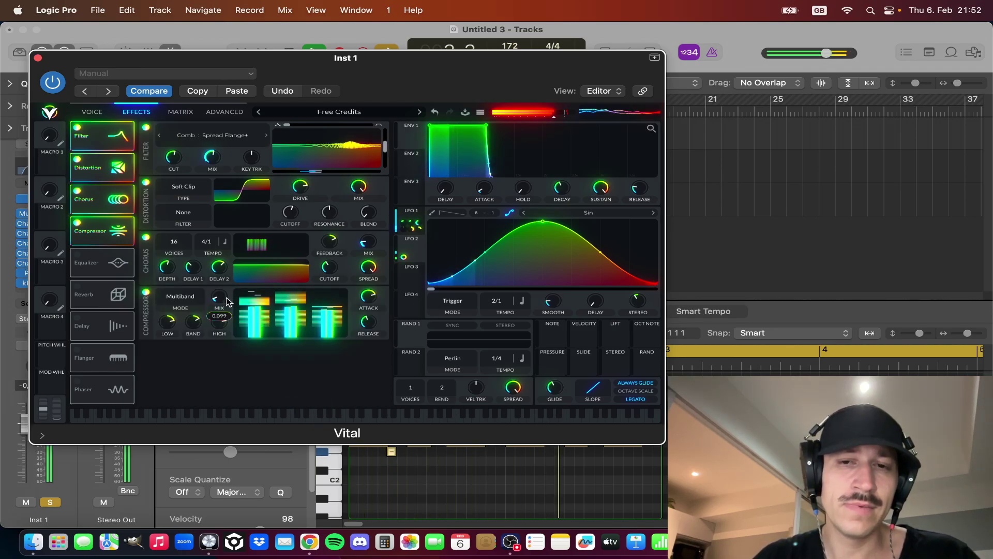
- Turn on the Equalizer effect after the Compressor, switching it off and on again to compare
click(76, 254)
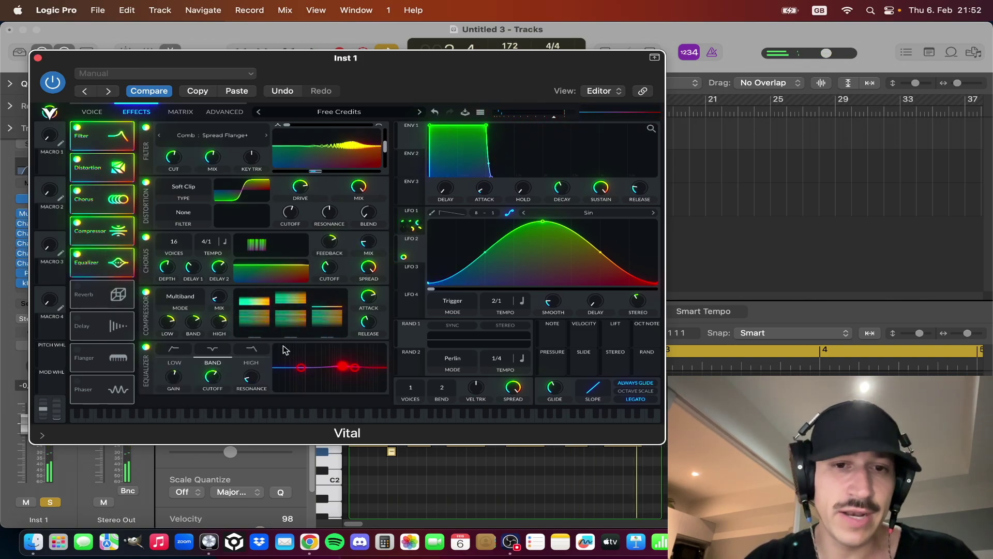
click(77, 254)
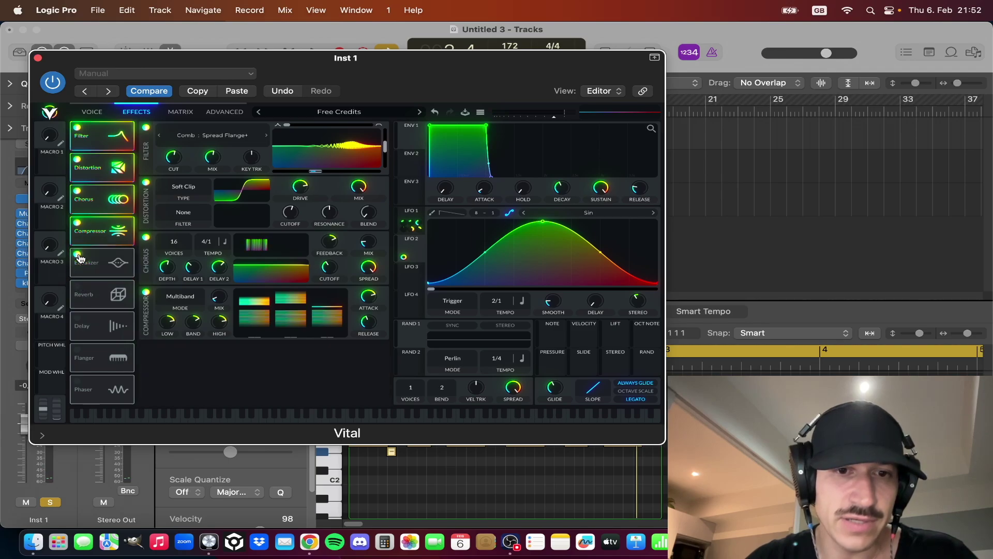
click(78, 255)
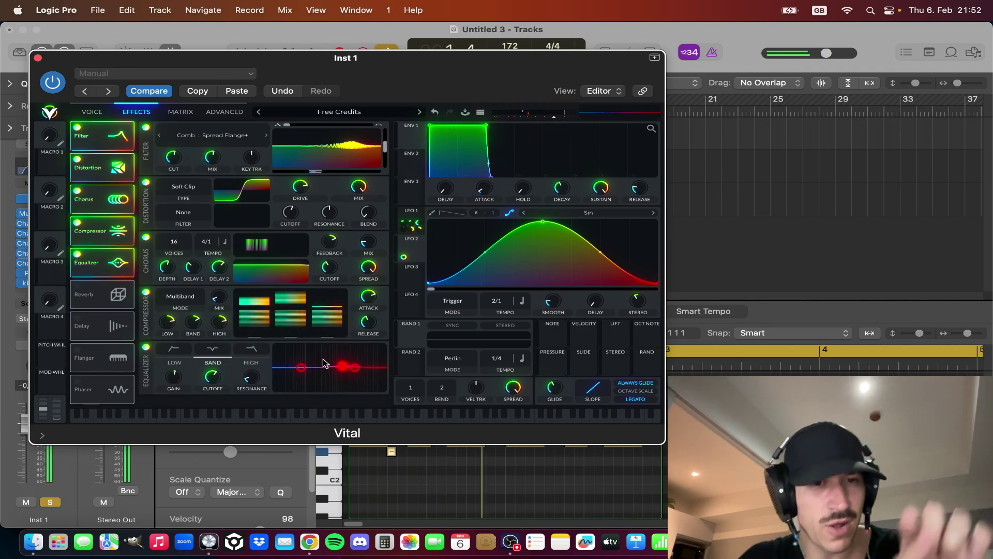
- Turn on the Reverb effect at the end of the effects chain and listen to the loop
click(77, 287)
scroll(264, 332, down, 3)
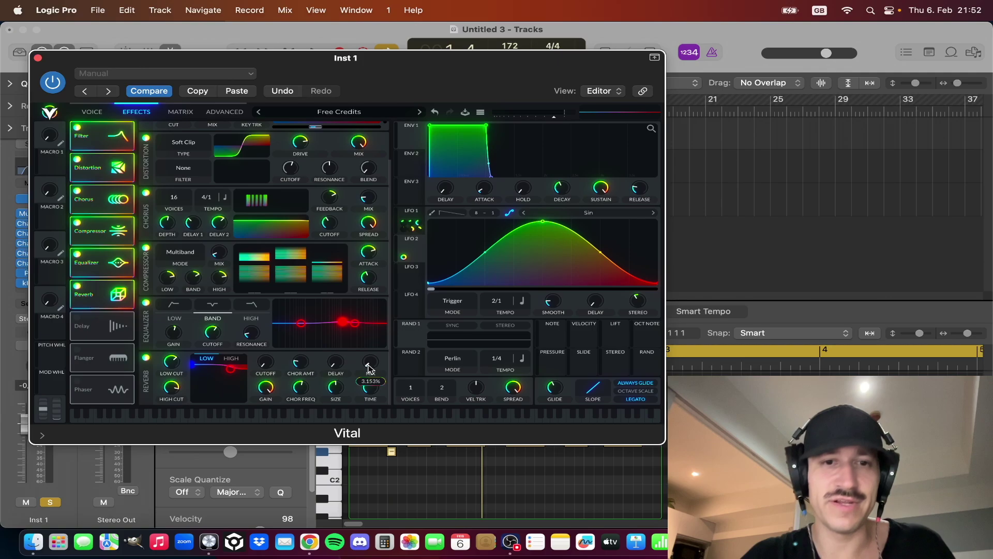
key(space)
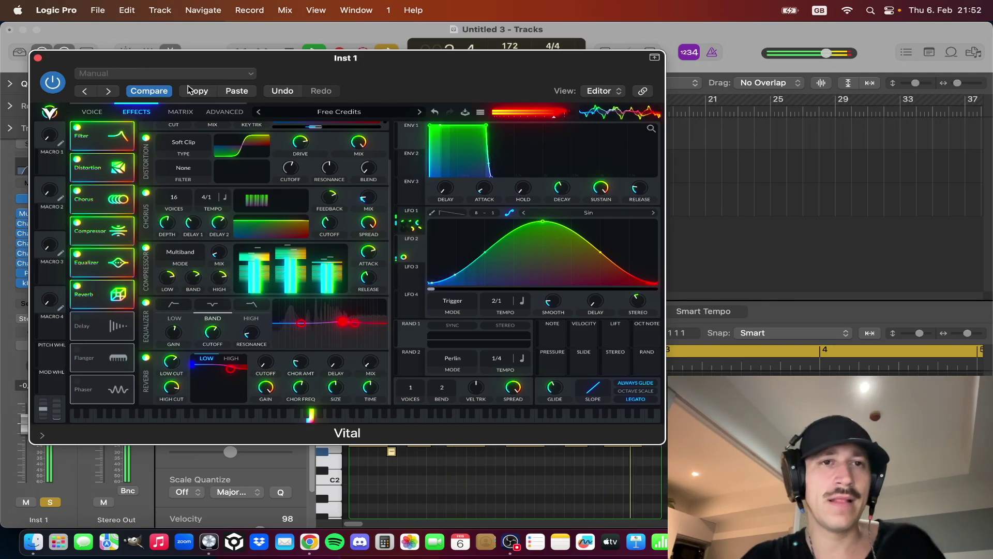
key(space)
- Reload the original Free Credits preset, play it, and set it to 1 voice with Always Glide and Legato on
click(258, 112)
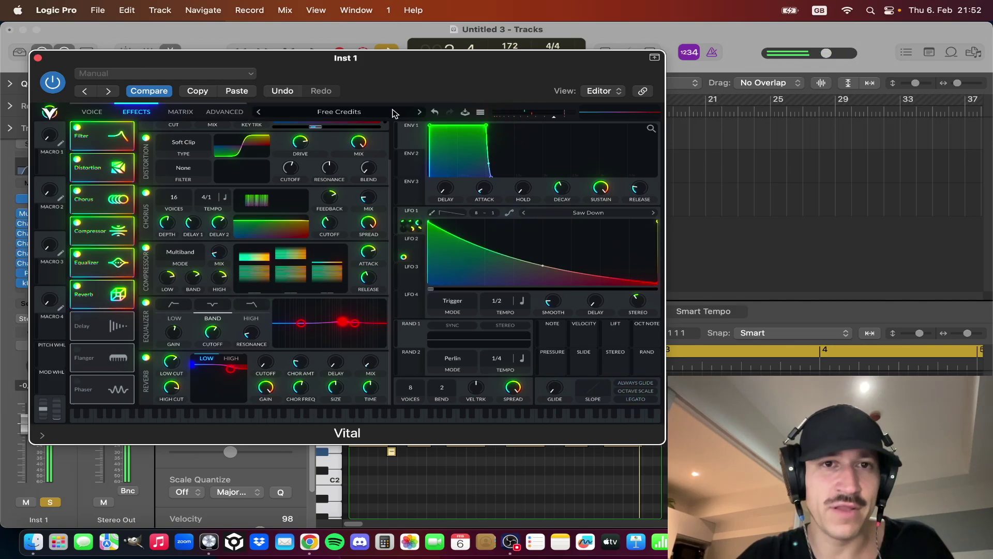
click(419, 114)
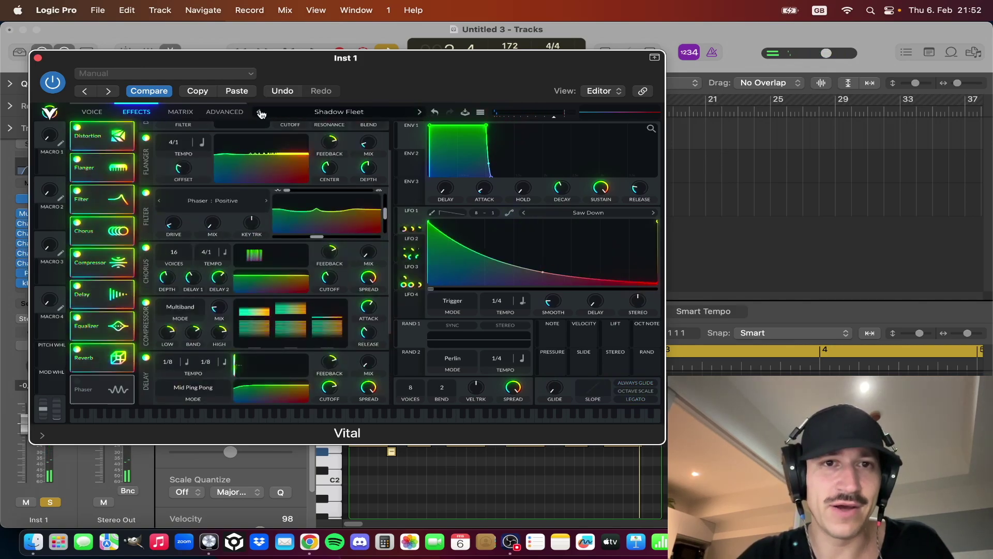
click(258, 112)
key(space)
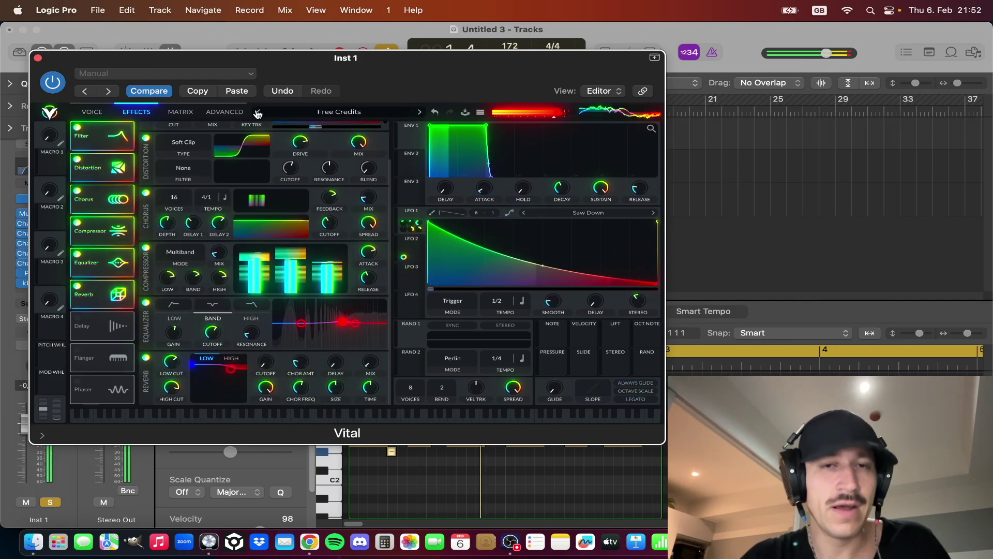
click(237, 91)
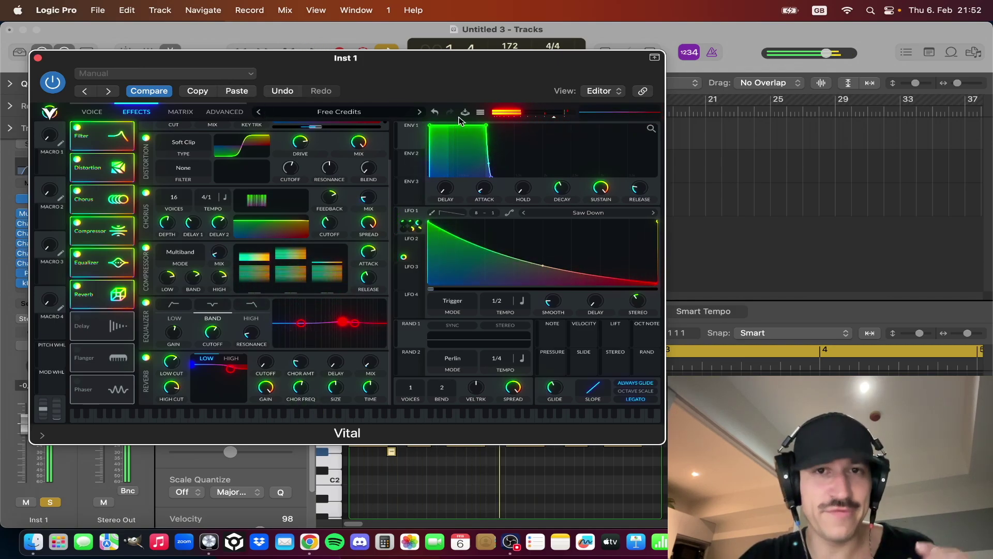
- Save the patch as a new Bass preset named Free Credits X
click(481, 113)
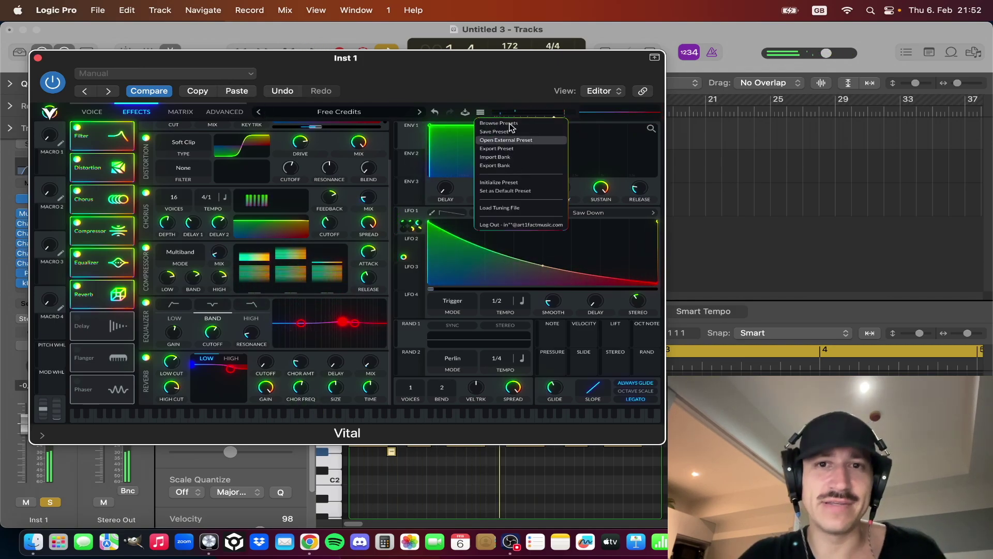
click(494, 132)
text(X)
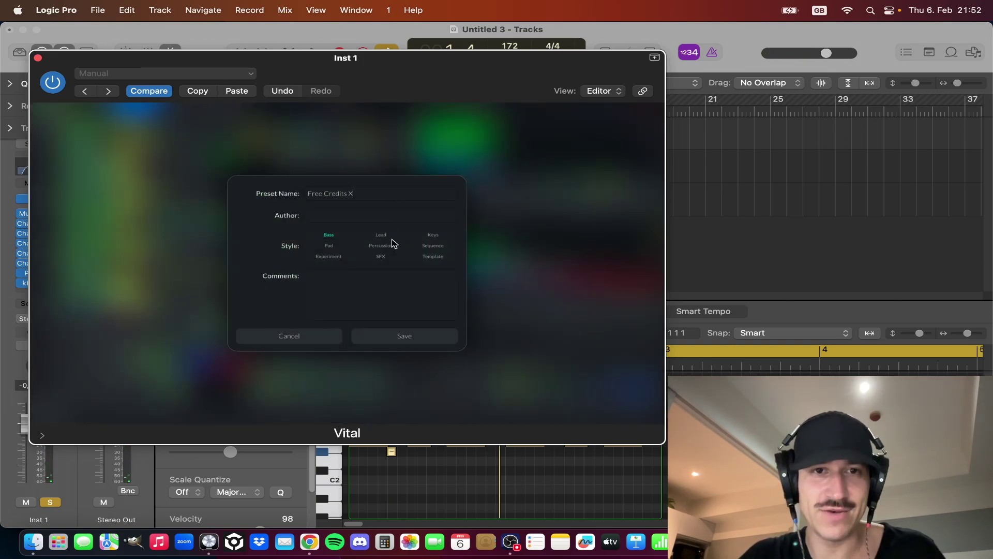
click(392, 335)
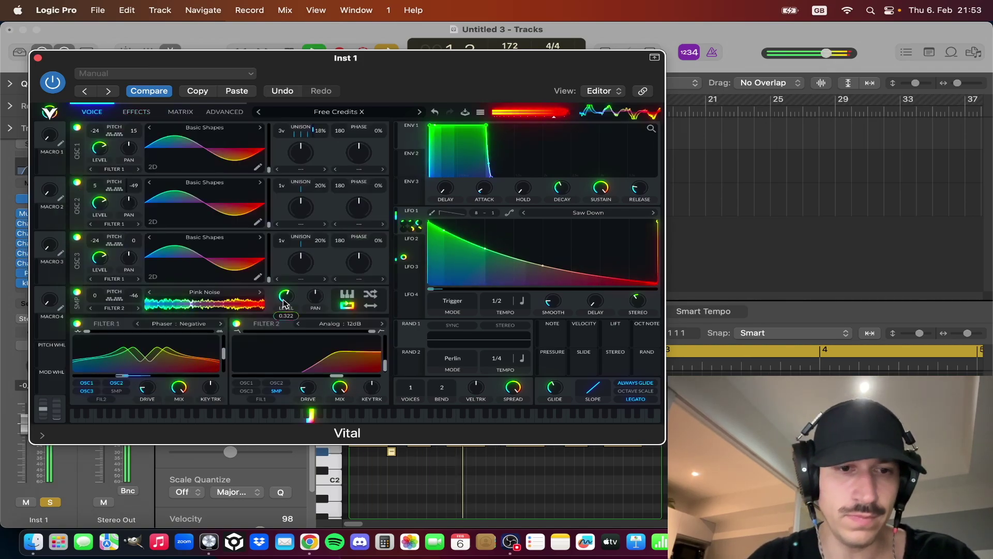
- Close the Vital window, unsolo the Inst 1 track, and play the bass together with the drums
key(space)
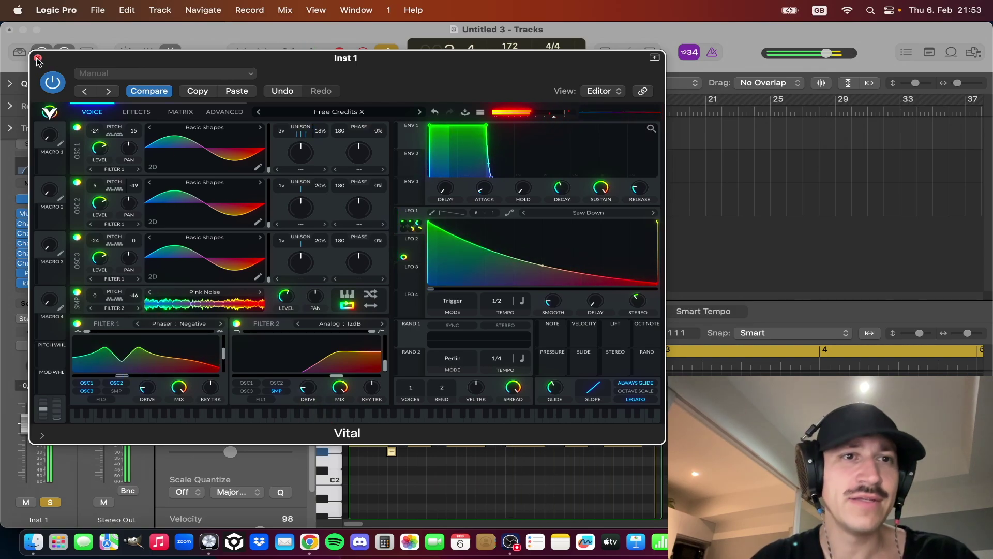
key(super+w)
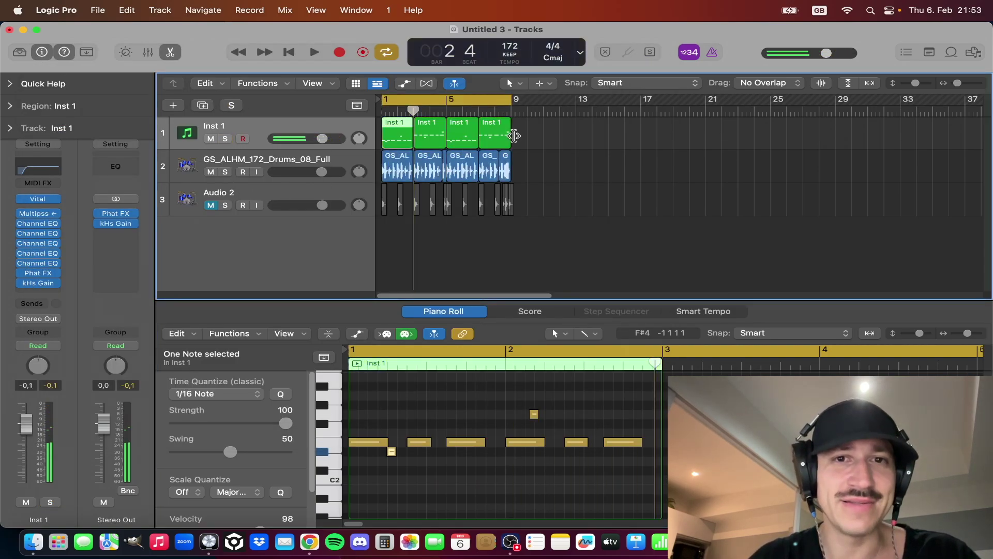
click(571, 157)
key(space)
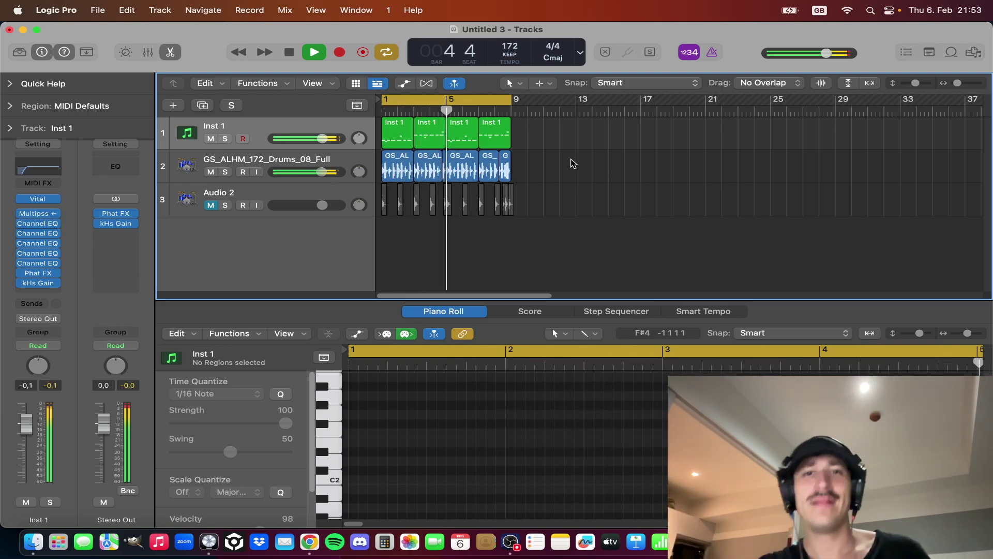
key(space)
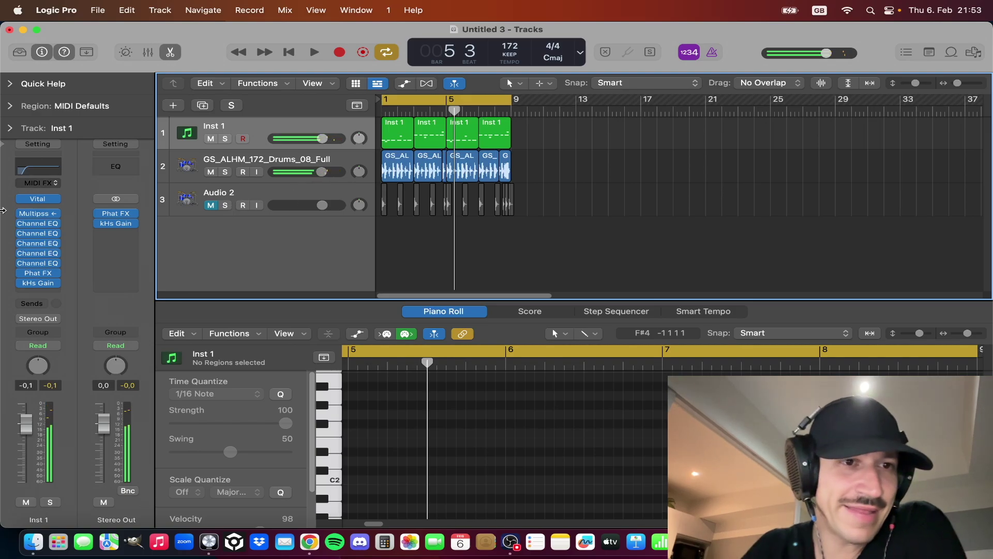
- Inspect the sidechained Multipass compressor and the first Channel EQ on the Inst 1 track, closing each plug-in window
mouse_move(39, 214)
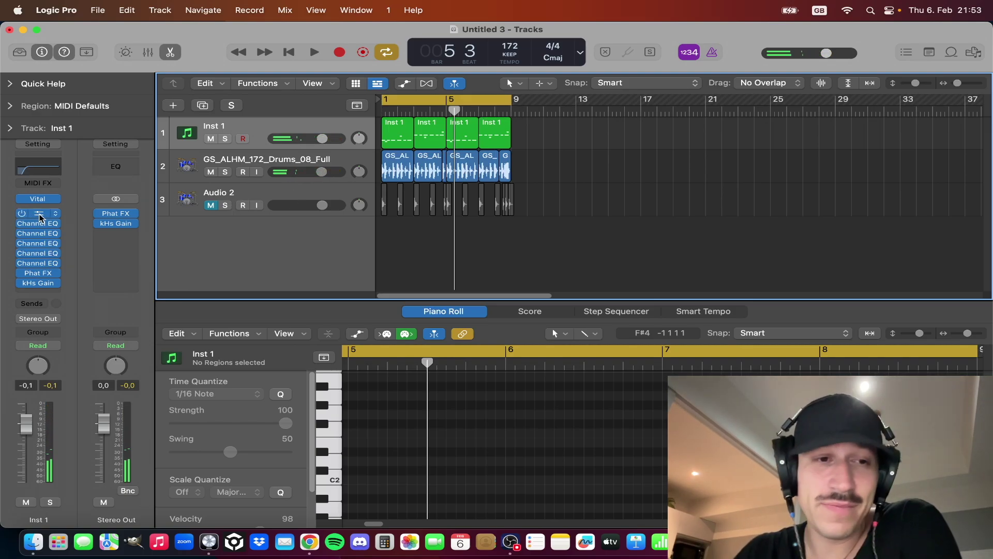
click(39, 214)
drag(509, 242, 203, 67)
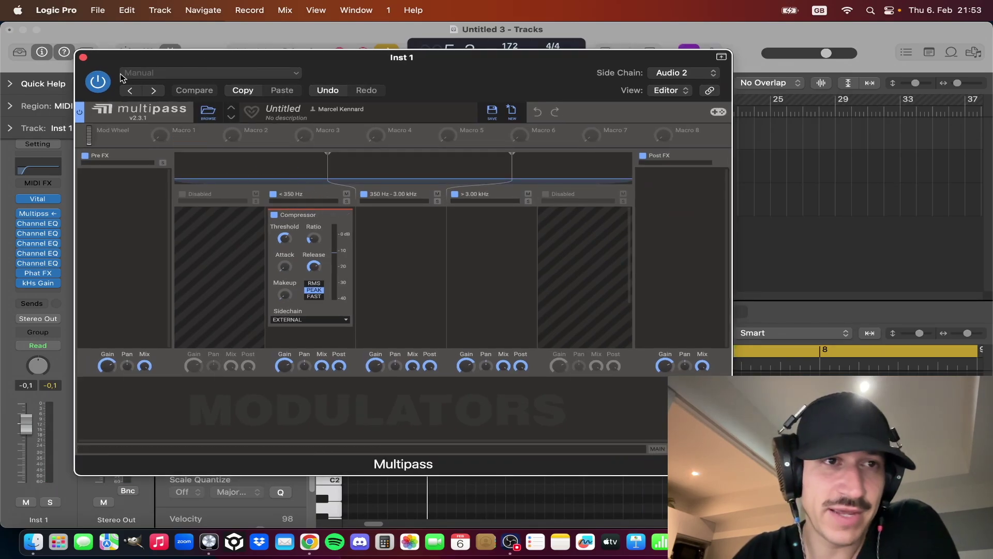
click(82, 57)
click(39, 223)
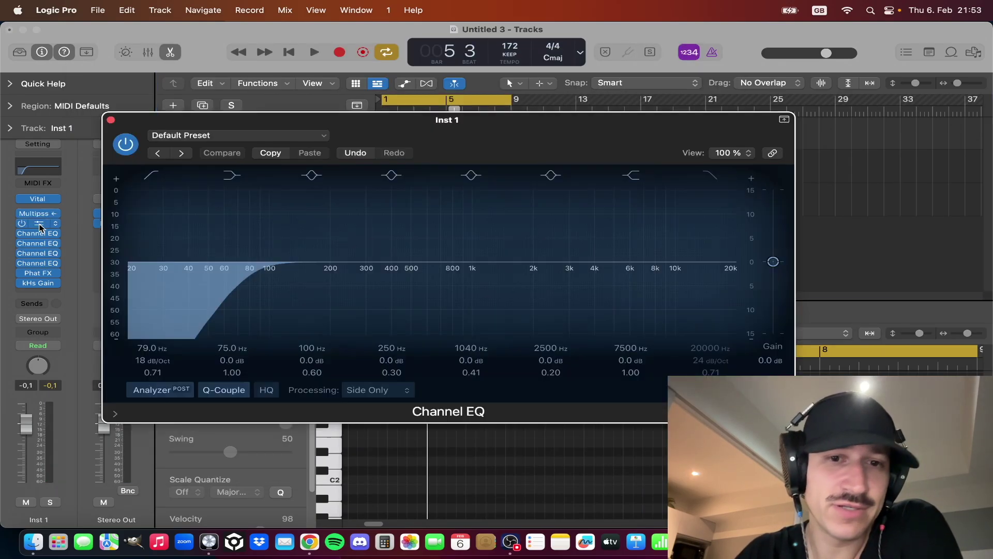
click(110, 119)
- Select all regions in the arrangement, play the full loop, and briefly reopen the Vital patch to review it
drag(605, 240, 377, 119)
key(space)
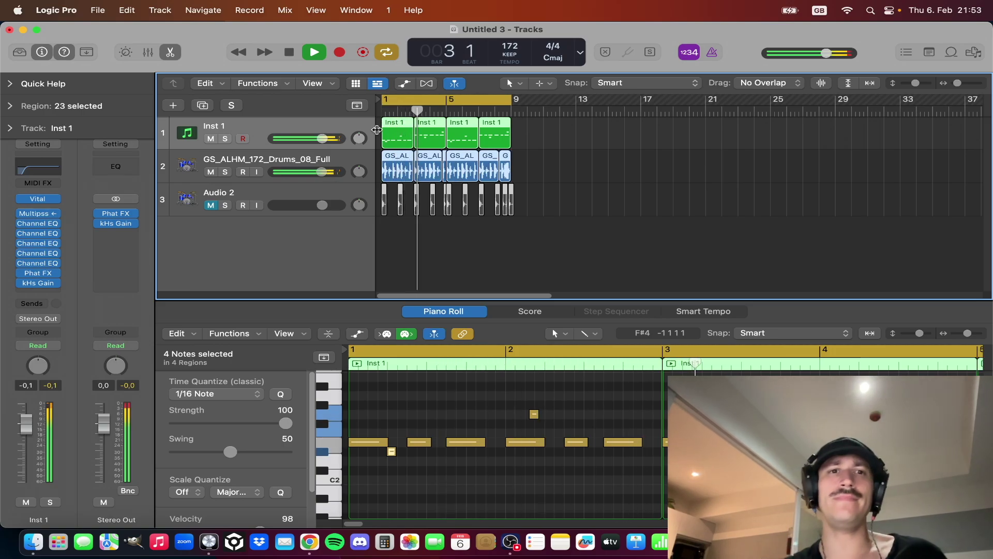
click(38, 200)
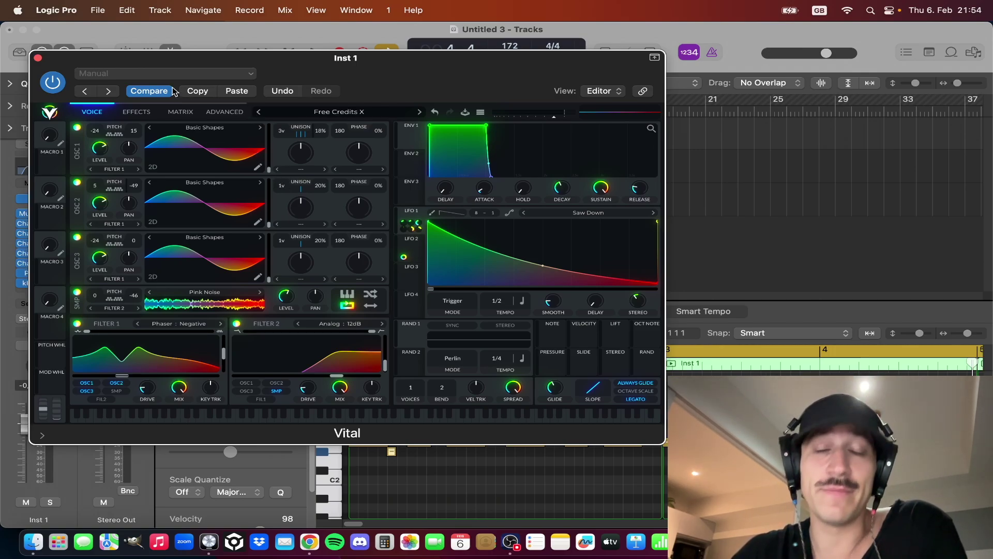
click(37, 57)
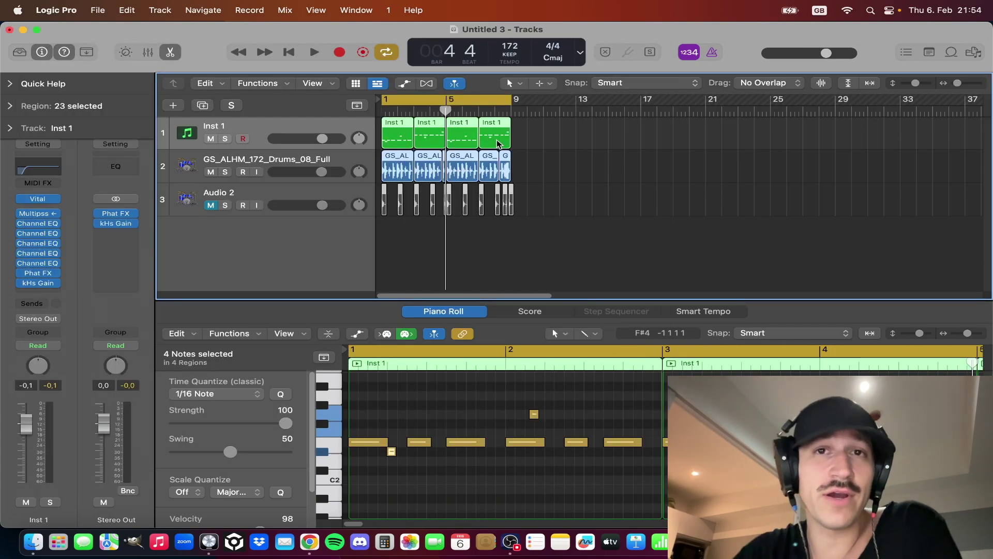